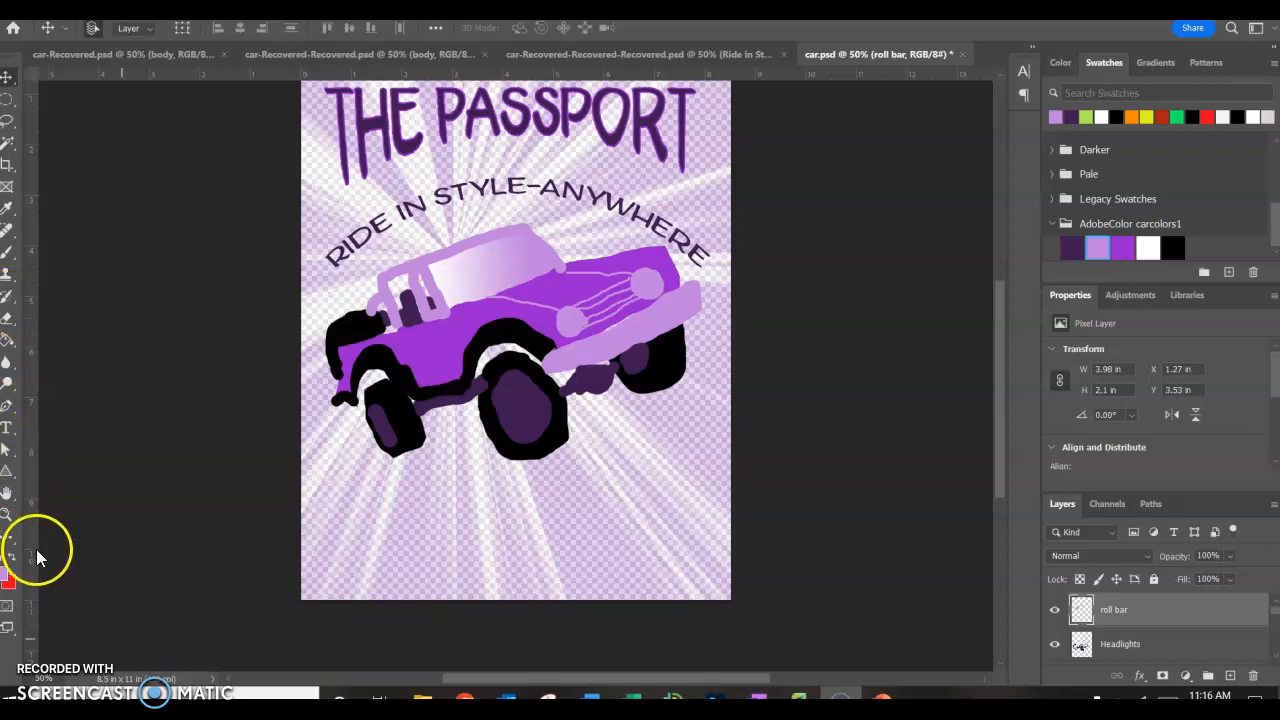
Draw a sailboat custom shape from the Boats set, about 2.27 by 2.35 in, below the car's rear wheel
{"action": "left_click", "coordinate": [6, 483]}
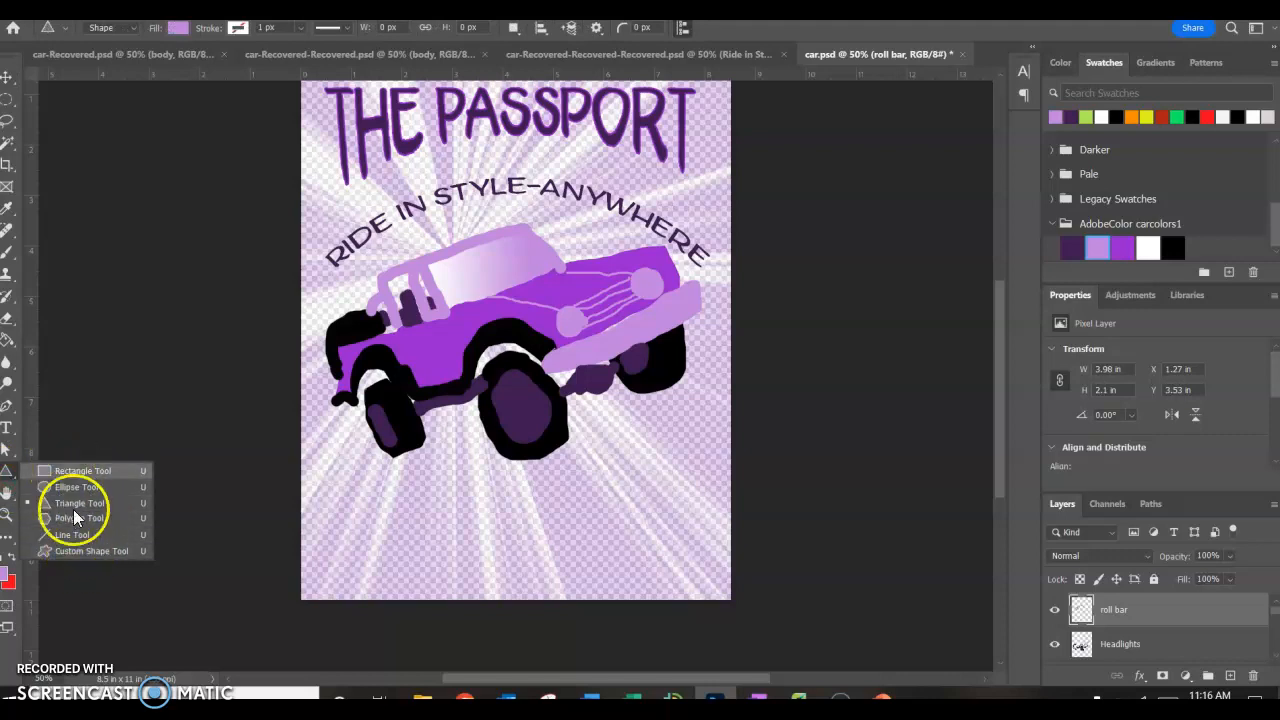
{"action": "left_click", "coordinate": [84, 551]}
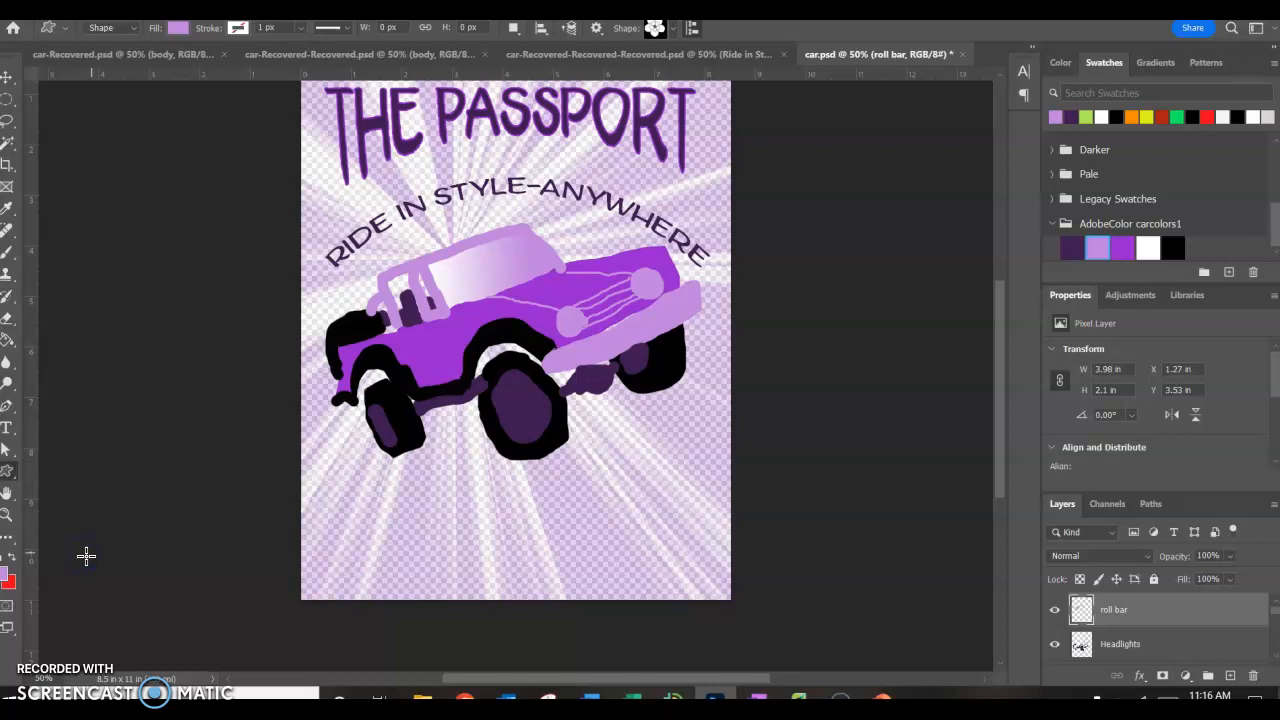
{"action": "left_click", "coordinate": [677, 30]}
{"action": "left_click_drag", "start_coordinate": [729, 94], "coordinate": [729, 126]}
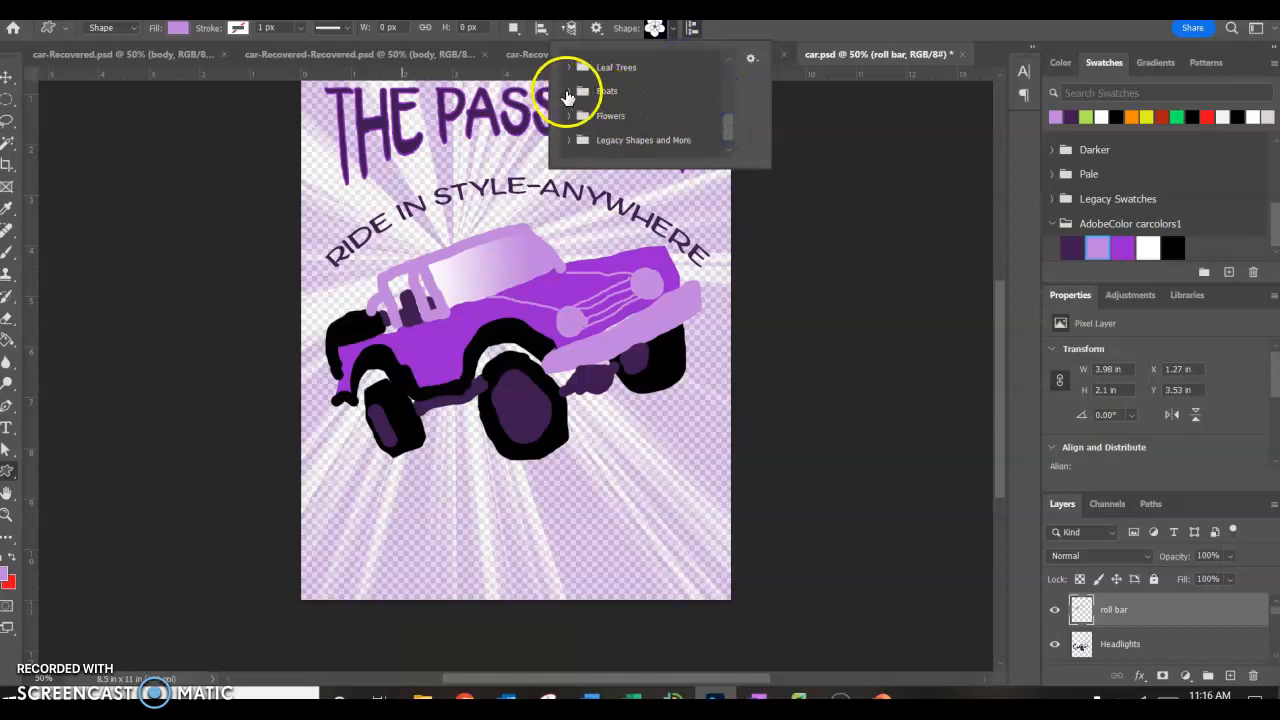
{"action": "left_click", "coordinate": [568, 92]}
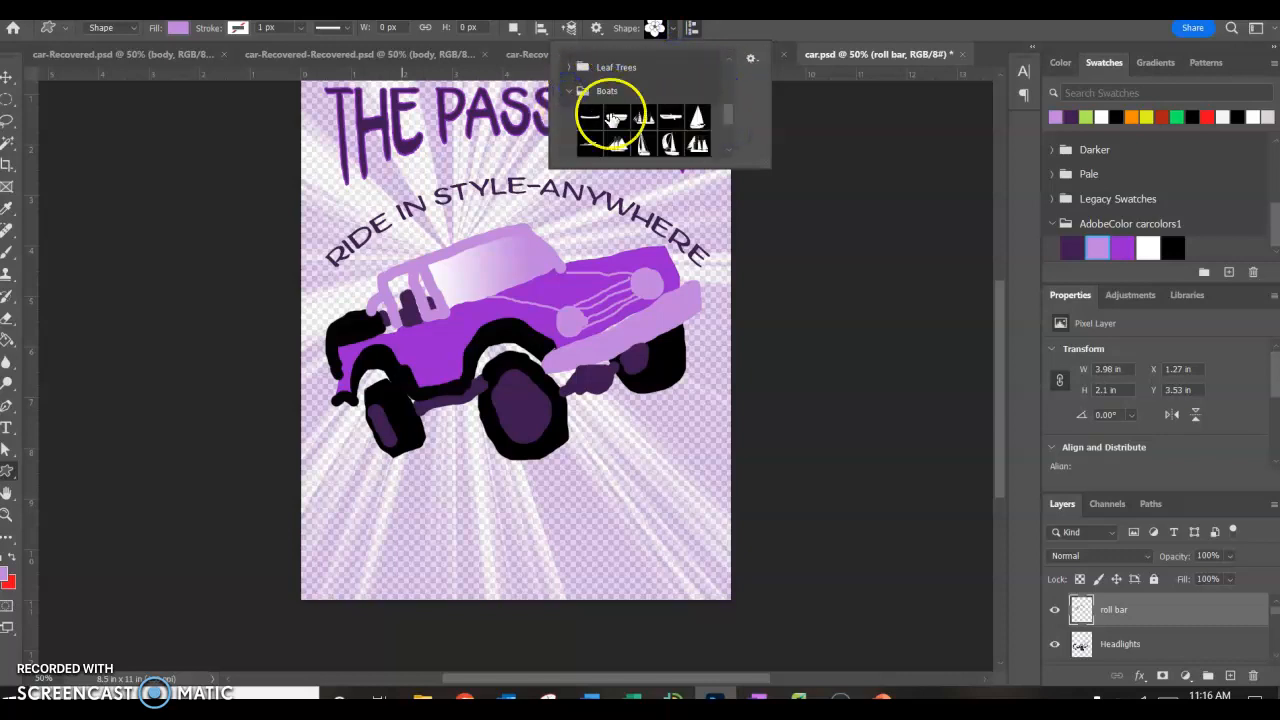
{"action": "left_click", "coordinate": [669, 145]}
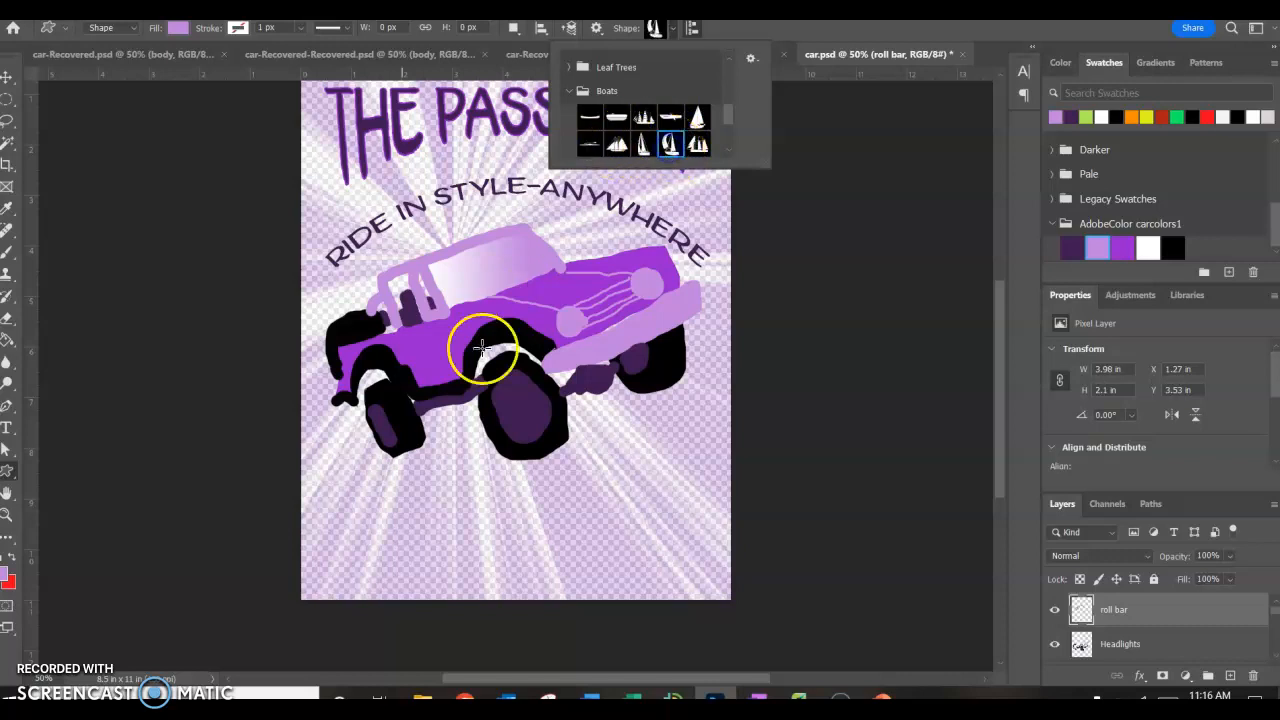
{"action": "left_click_drag", "start_coordinate": [347, 465], "coordinate": [462, 581]}
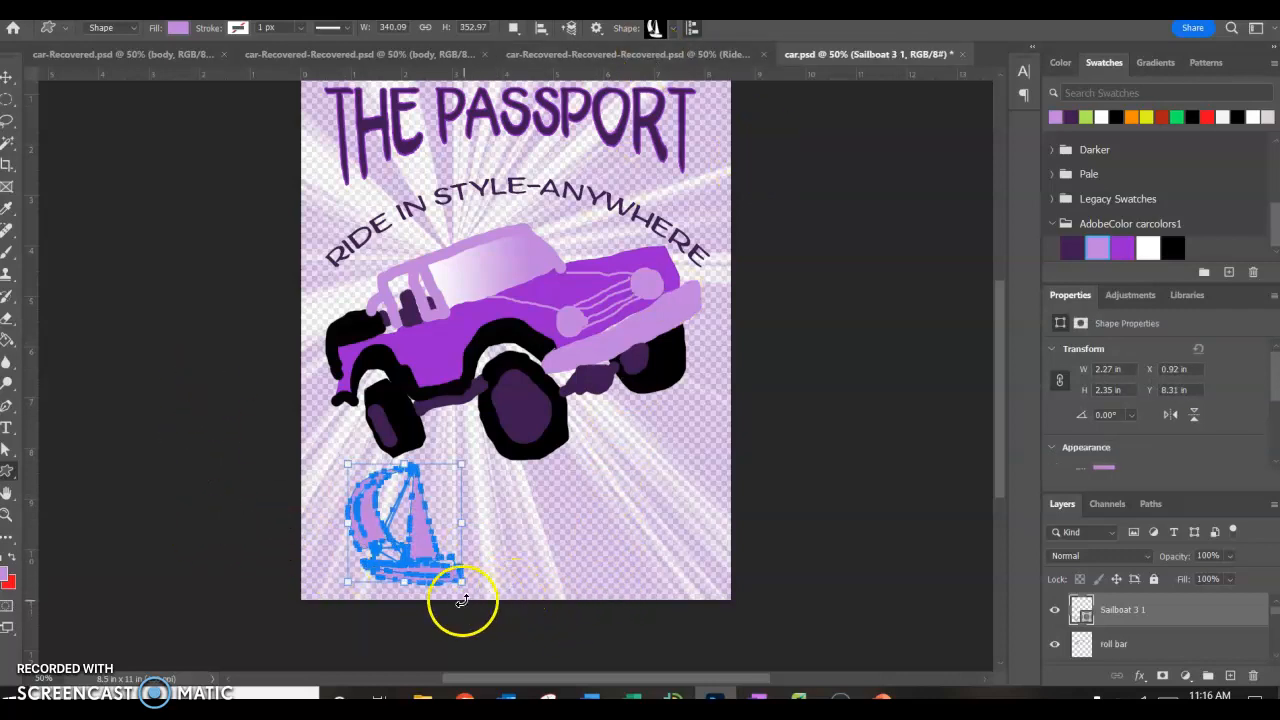
Delete the sailboat shape from the poster
{"action": "left_click", "coordinate": [10, 80]}
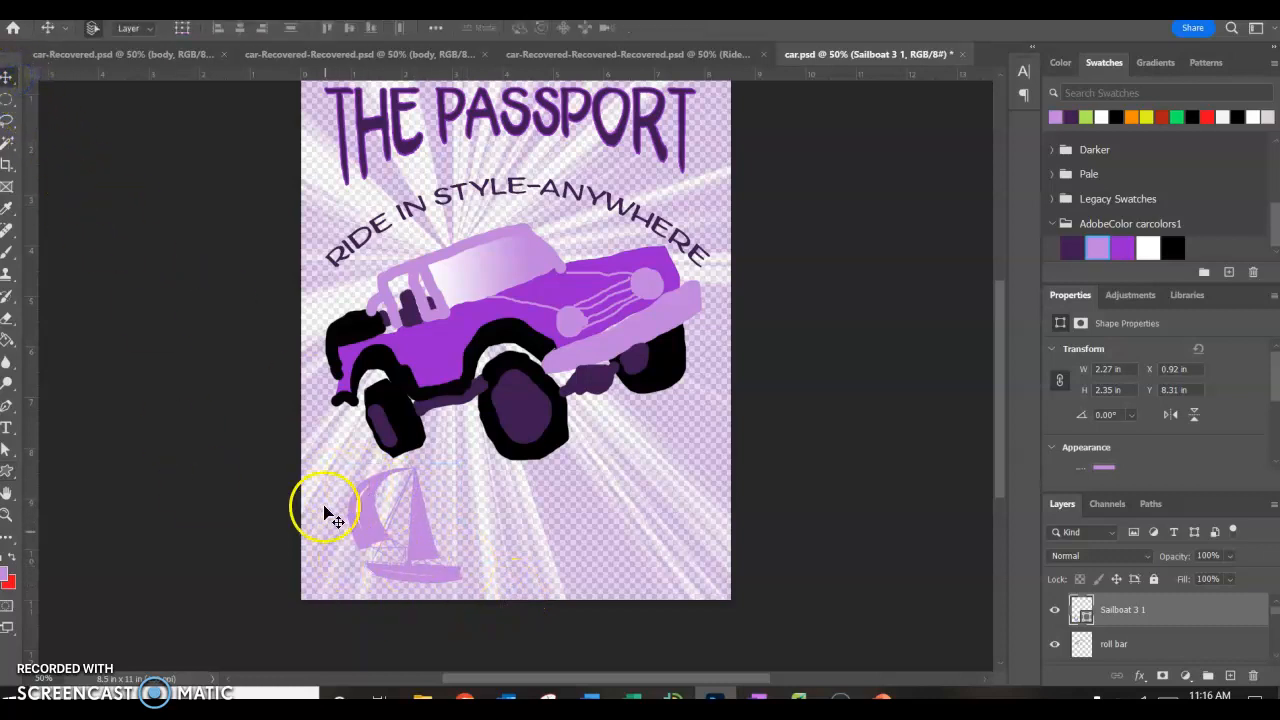
{"action": "key", "text": "Delete"}
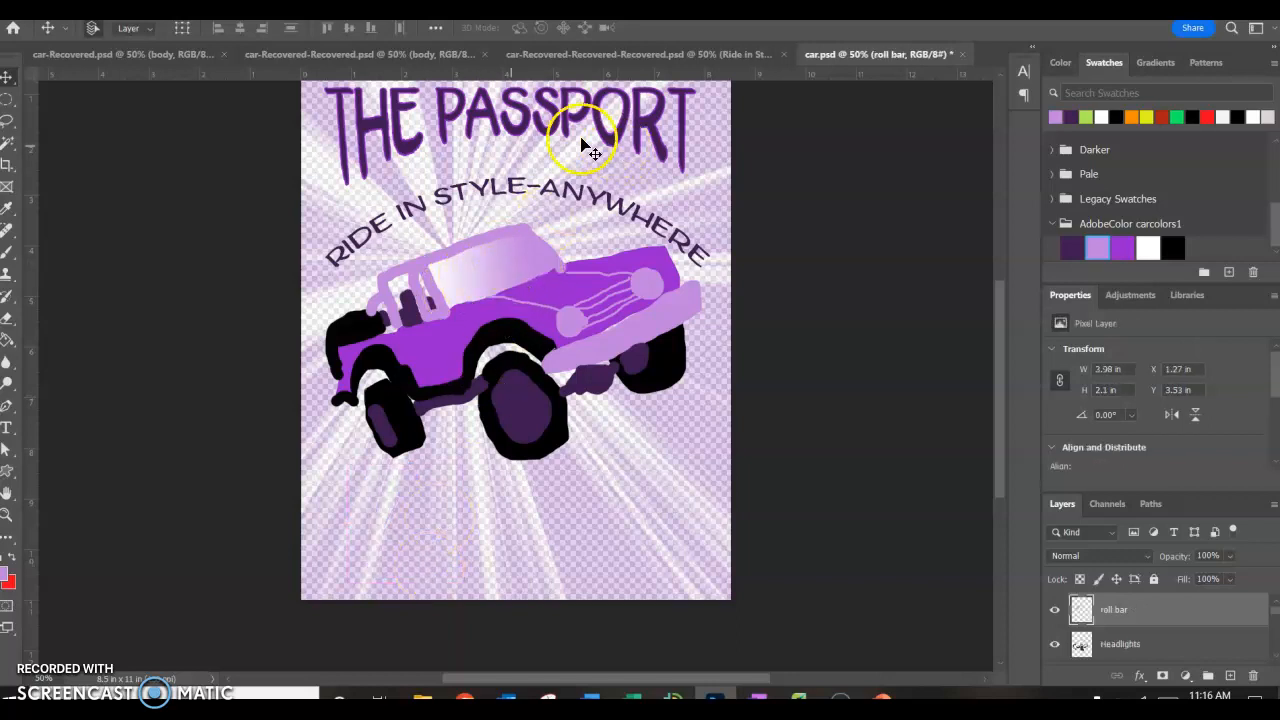
Draw a light purple rectangle about 1.86 by 0.99 in near the poster's lower-left corner with the Rectangle tool
{"action": "right_click", "coordinate": [8, 478]}
{"action": "left_click", "coordinate": [86, 472]}
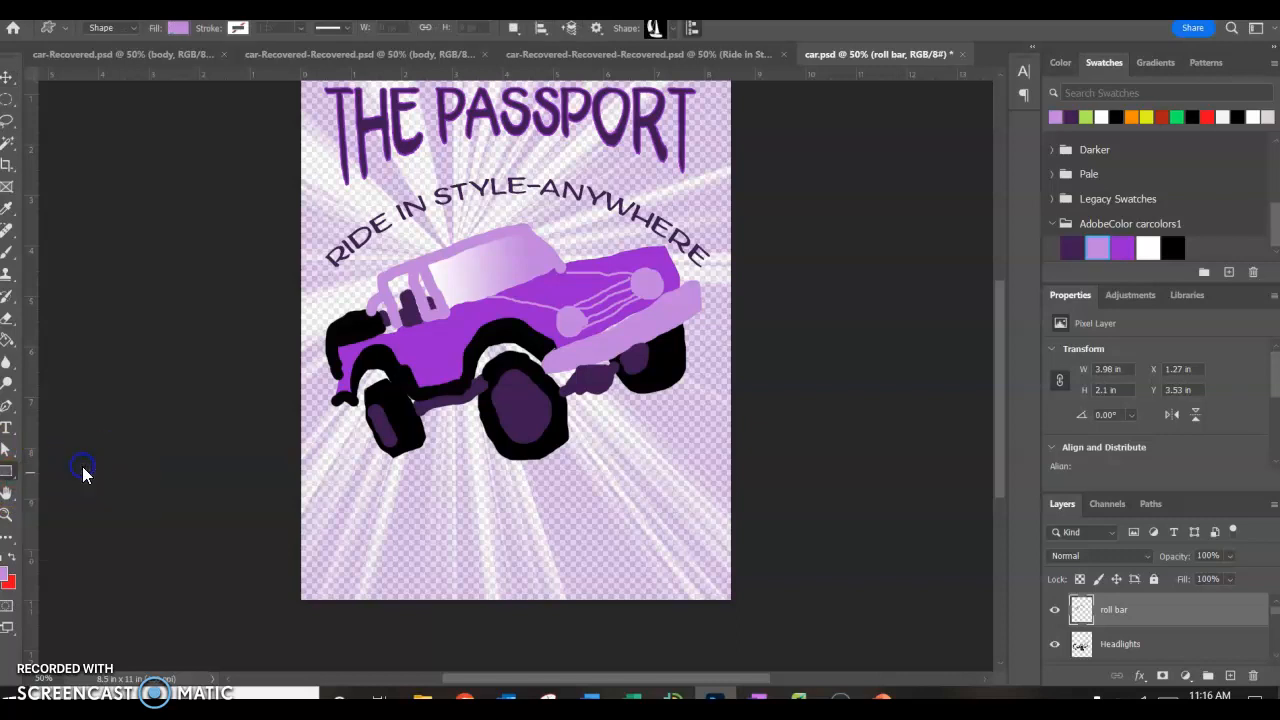
{"action": "left_click_drag", "start_coordinate": [323, 489], "coordinate": [417, 540]}
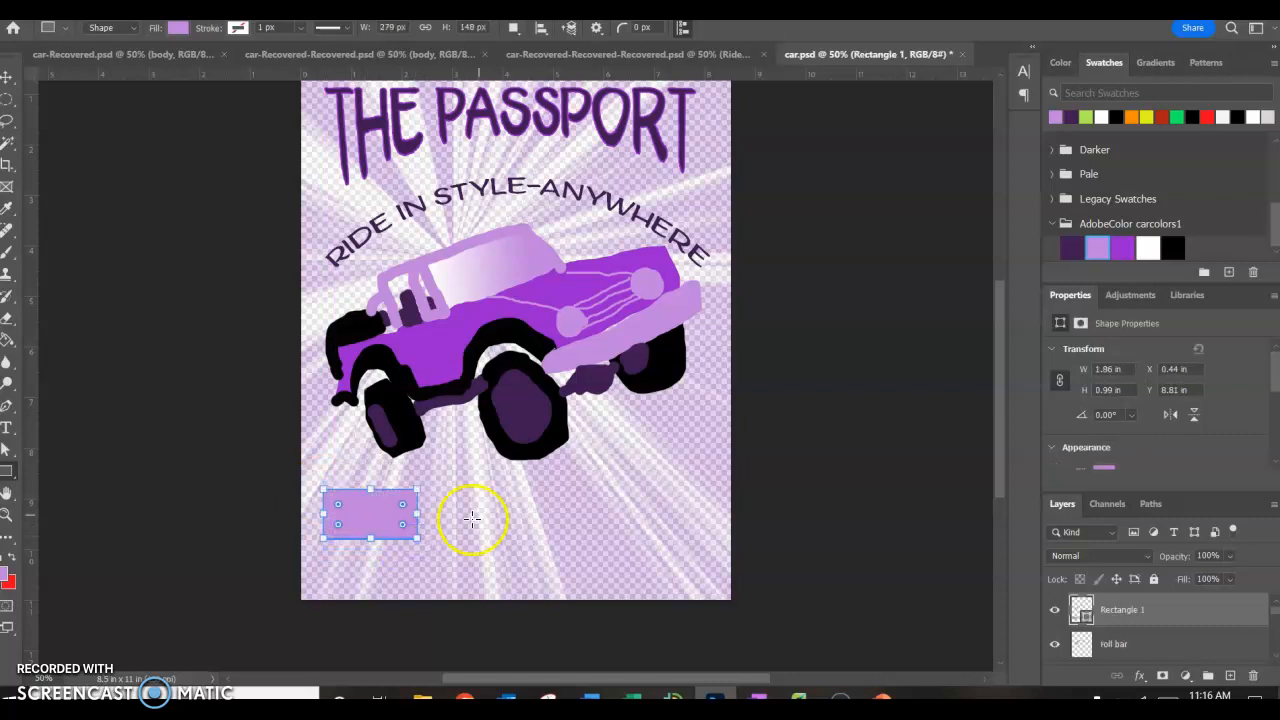
Draw a tall triangle about 1.04 by 1.99 in overlapping the rectangle's right end
{"action": "left_click", "coordinate": [7, 470]}
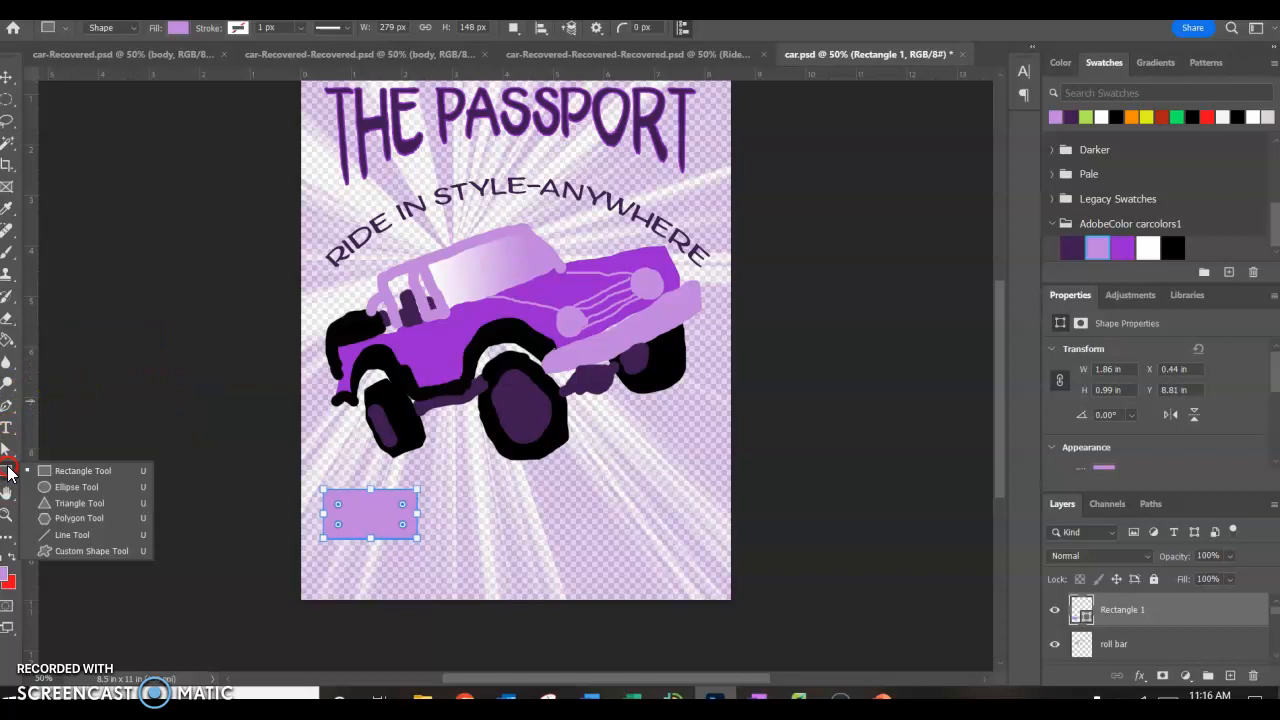
{"action": "left_click", "coordinate": [64, 502]}
{"action": "left_click_drag", "start_coordinate": [438, 458], "coordinate": [385, 554]}
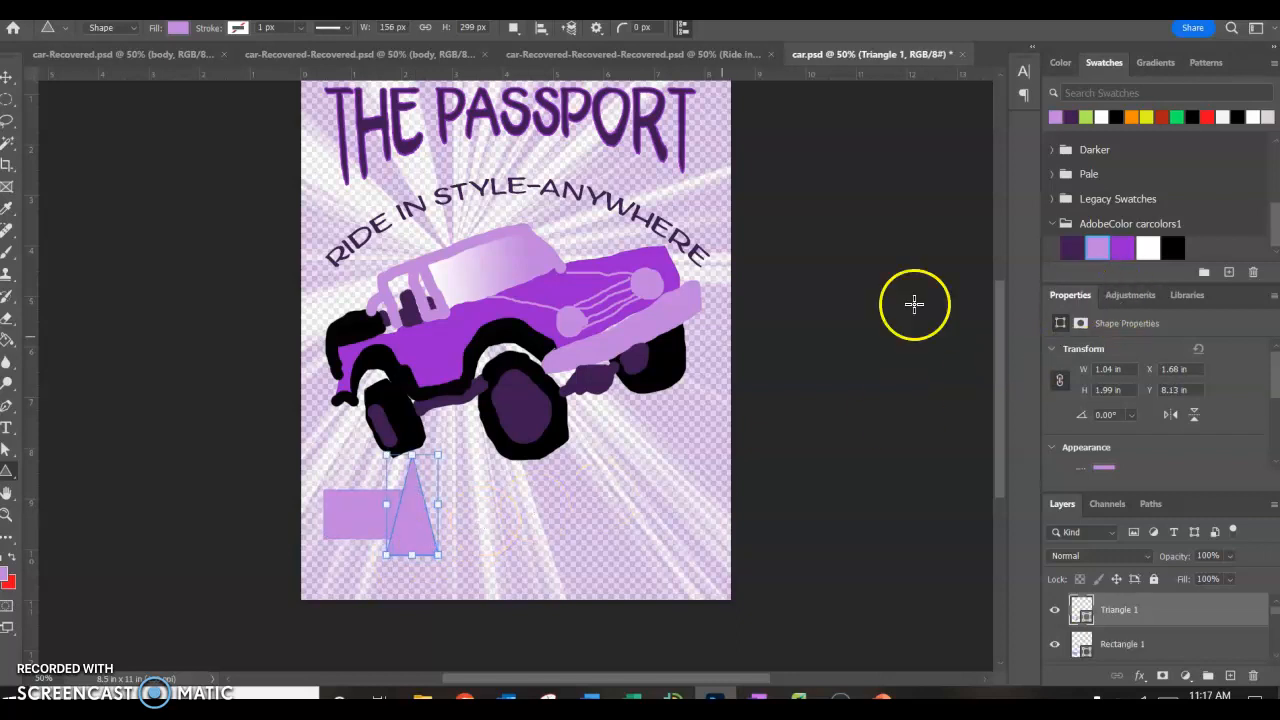
Fill the triangle with the dark purple swatch from the AdobeColor carcolors1 group
{"action": "left_click", "coordinate": [177, 29]}
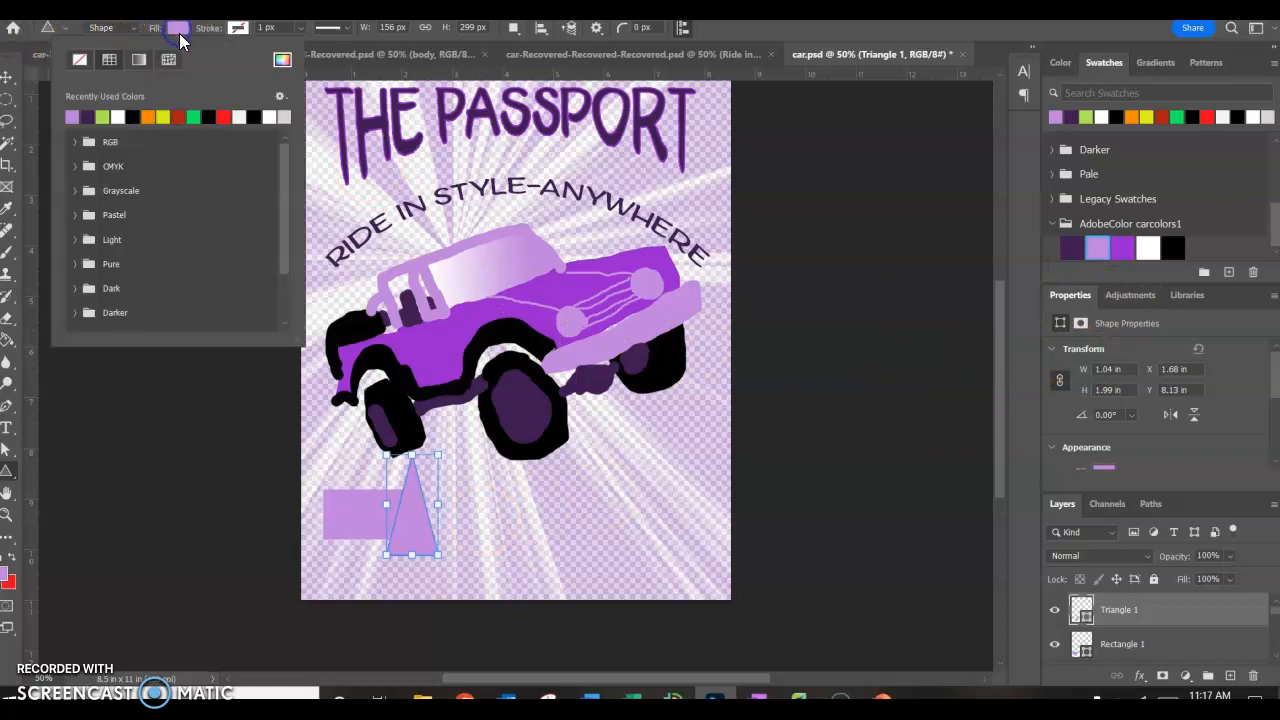
{"action": "left_click", "coordinate": [1077, 251]}
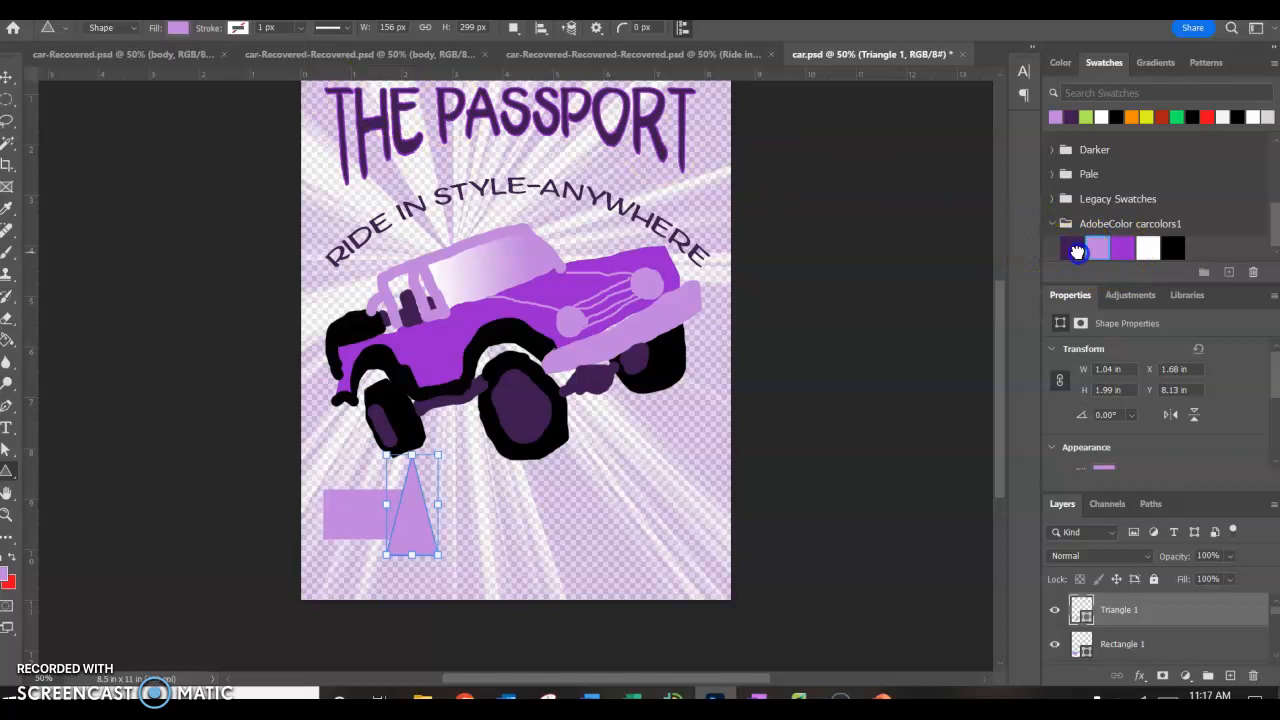
{"action": "left_click", "coordinate": [7, 78]}
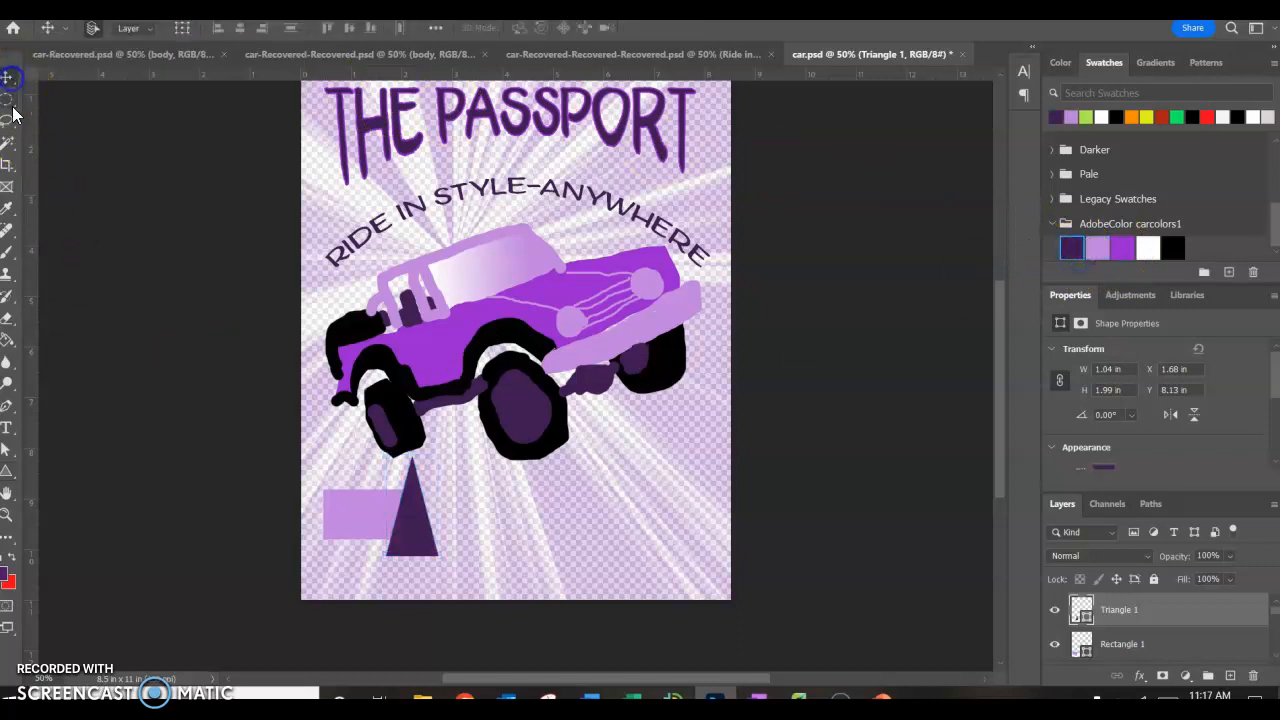
Add the text "H&A" in 48 pt Arial over the light purple rectangle and select all of it
{"action": "left_click", "coordinate": [6, 432]}
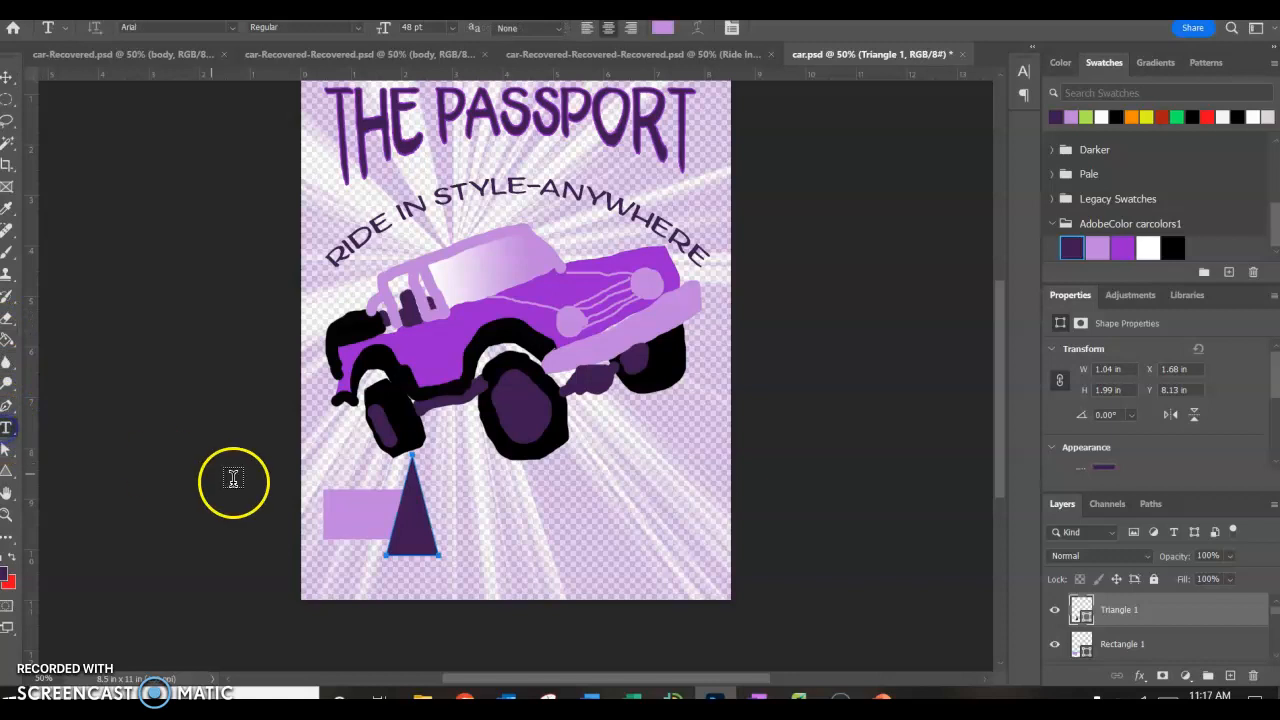
{"action": "left_click", "coordinate": [337, 513]}
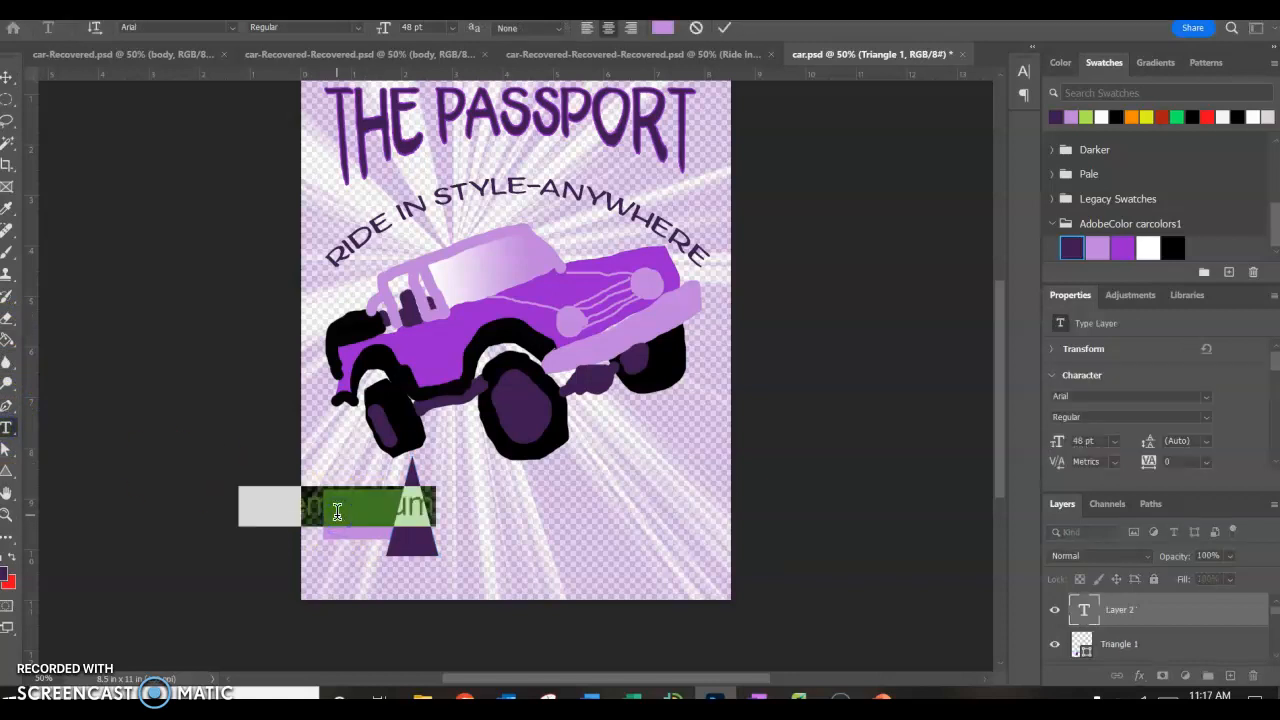
{"action": "left_click", "coordinate": [337, 513]}
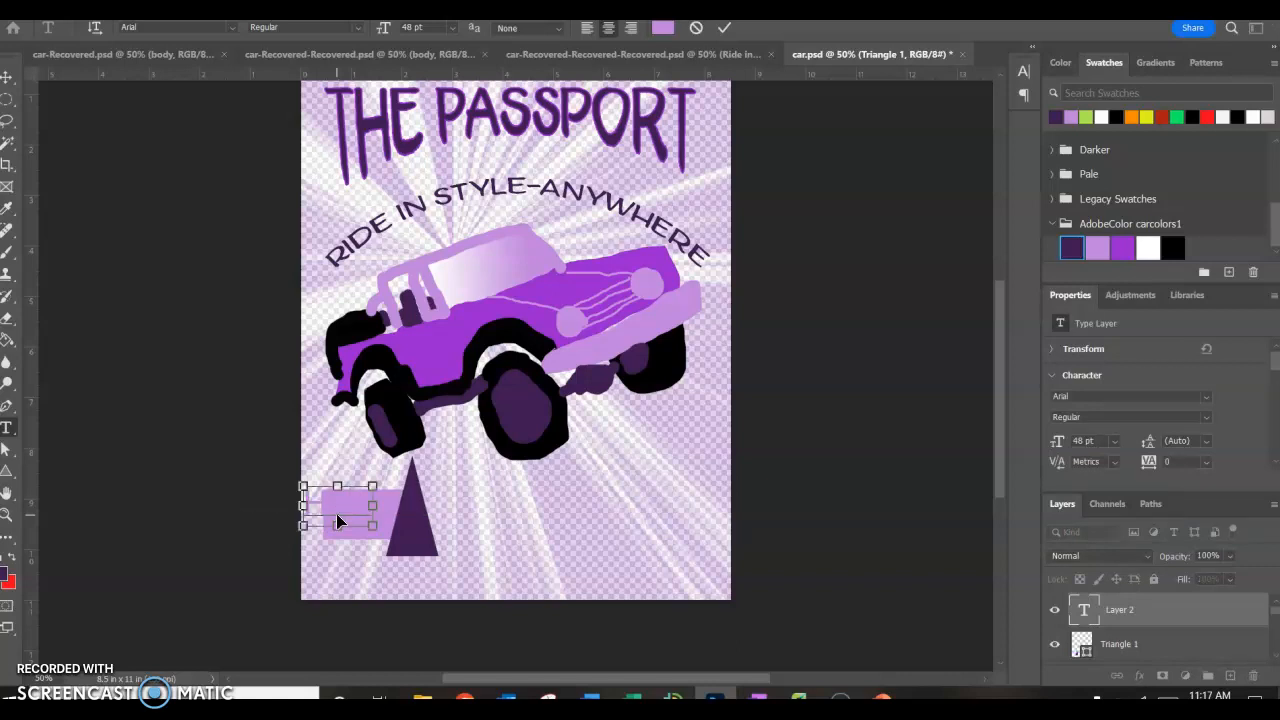
{"action": "key", "text": "ctrl+a"}
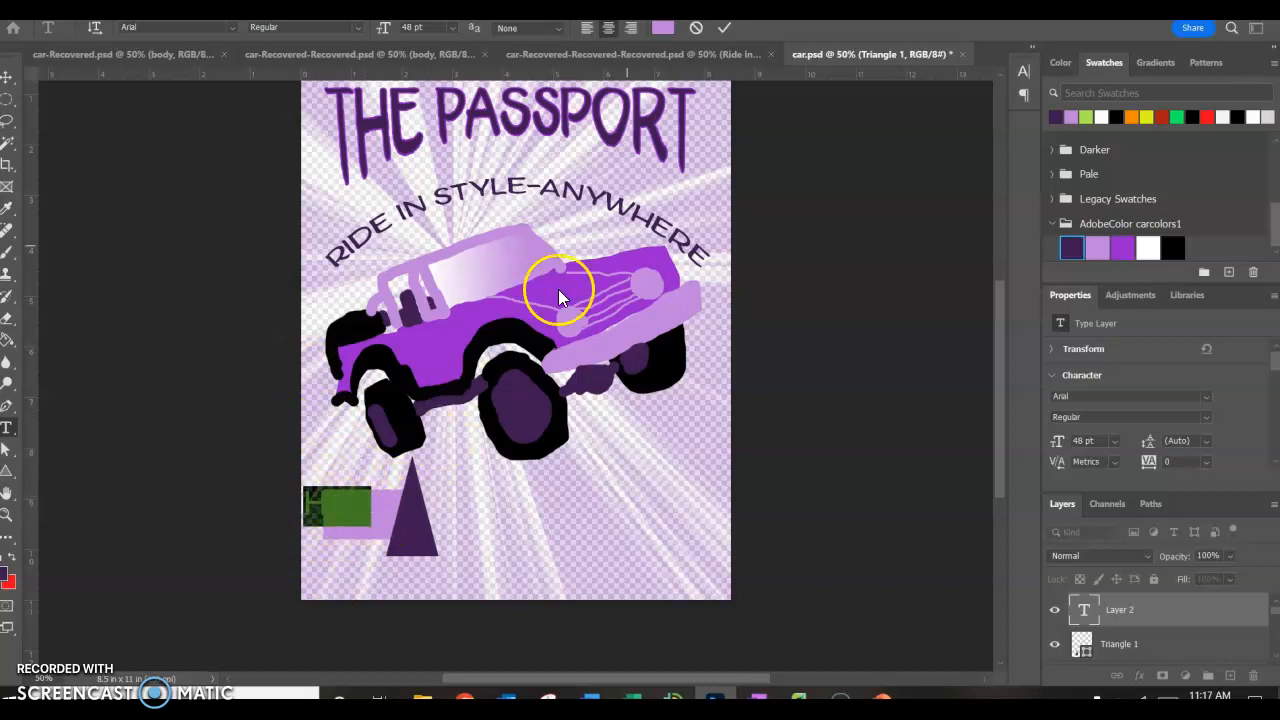
Try to recolor the H&A text with the dark purple swatch from the AdobeColor carcolors1 group
{"action": "left_click", "coordinate": [664, 28]}
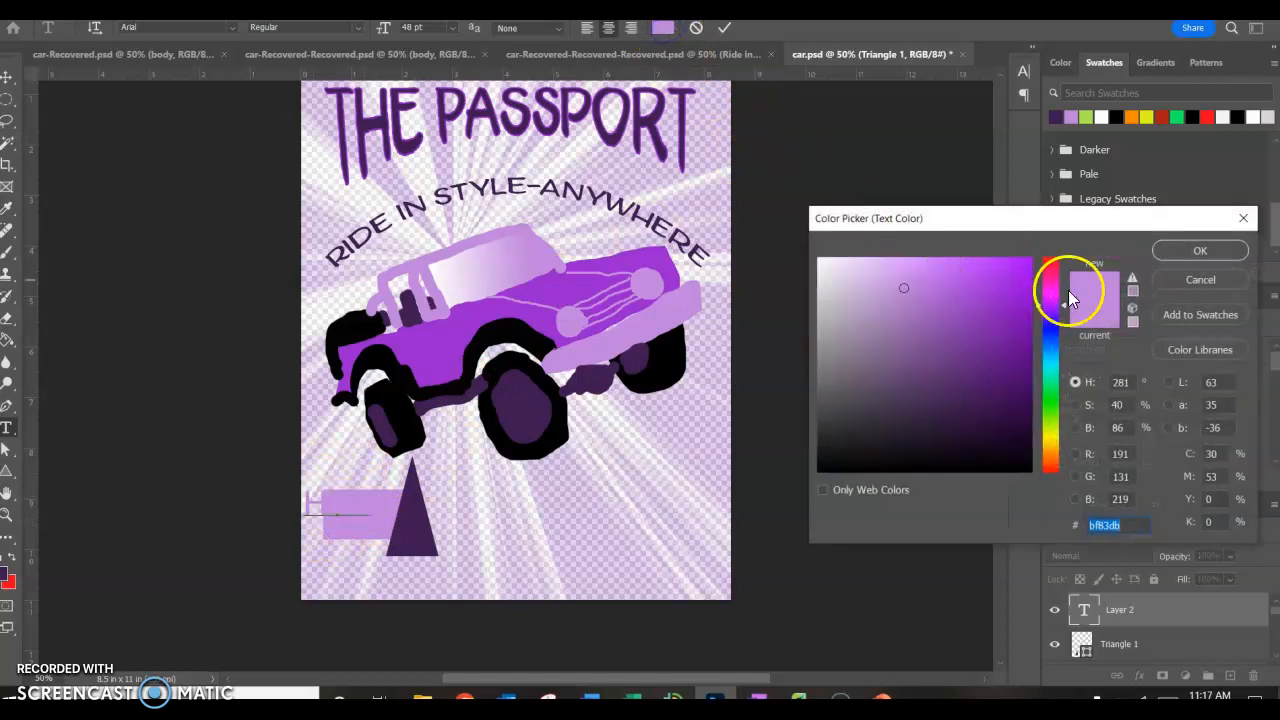
{"action": "left_click_drag", "start_coordinate": [1077, 221], "coordinate": [1034, 363]}
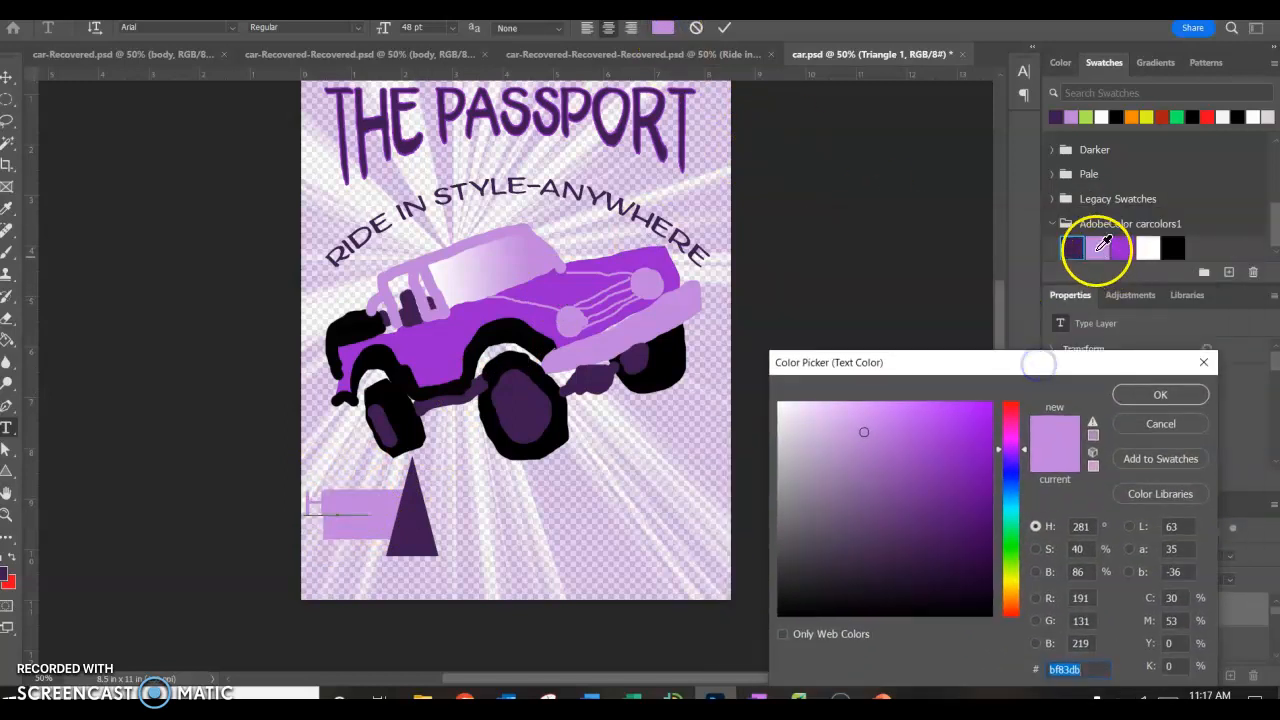
{"action": "left_click", "coordinate": [1073, 250]}
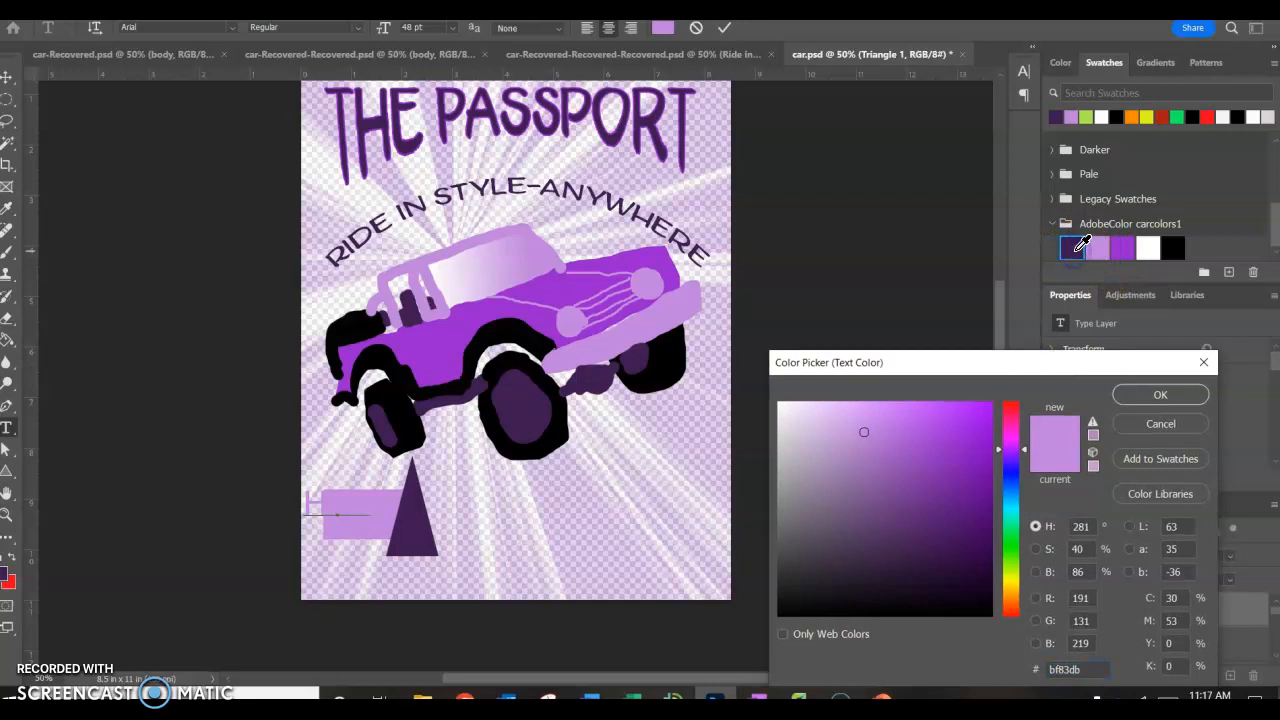
{"action": "left_click", "coordinate": [1125, 396]}
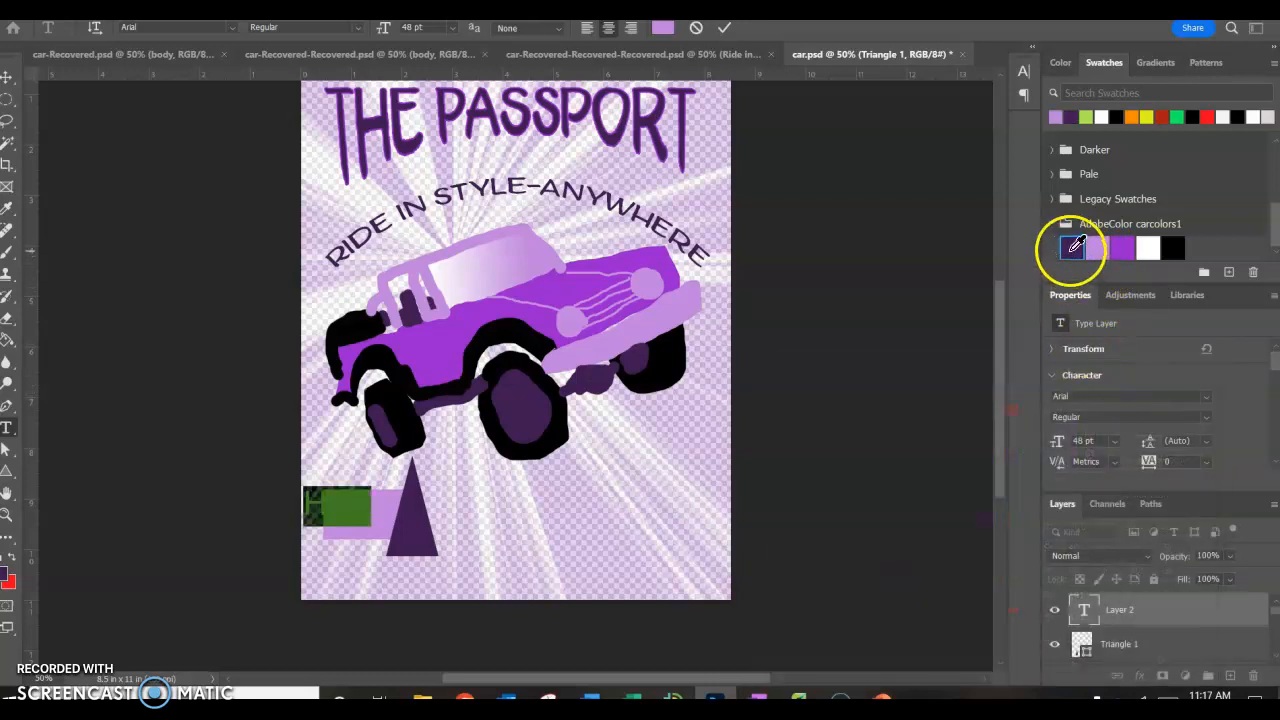
Recolor the H&A text with the dark purple sampled from the triangle (3e1952) and move it onto the rectangle
{"action": "left_click", "coordinate": [663, 28]}
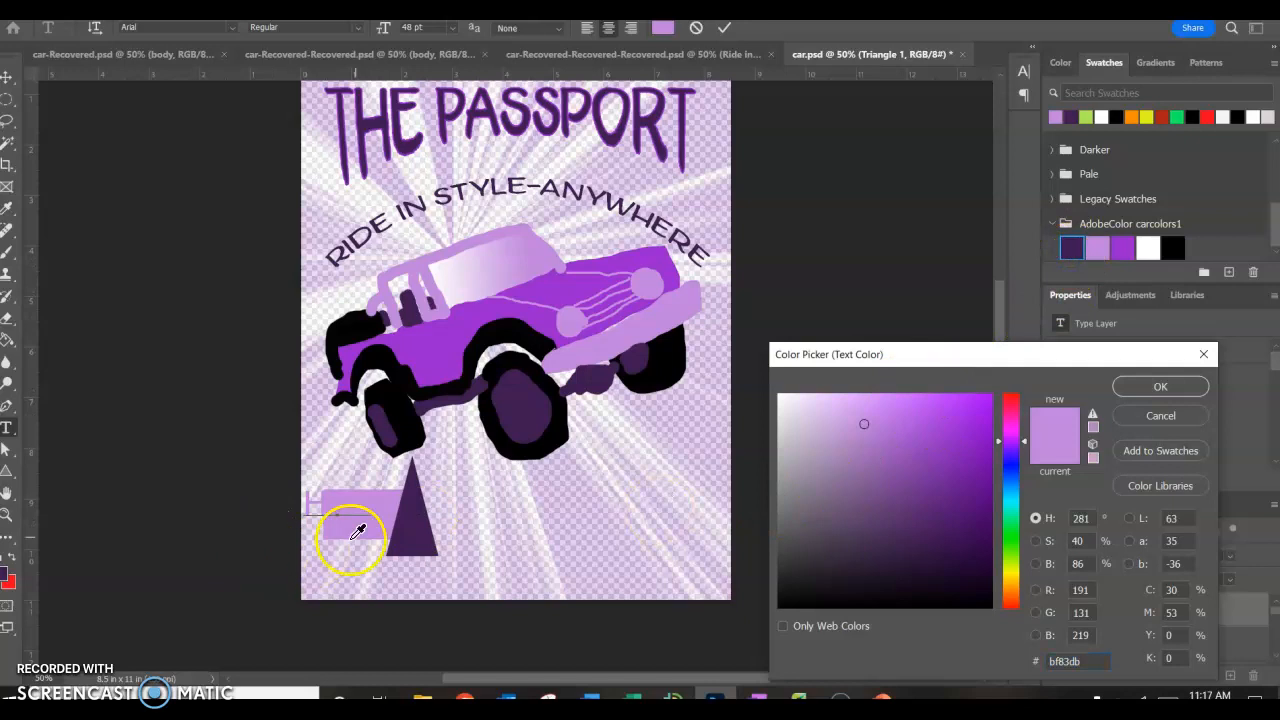
{"action": "left_click", "coordinate": [420, 522]}
{"action": "left_click", "coordinate": [1158, 387]}
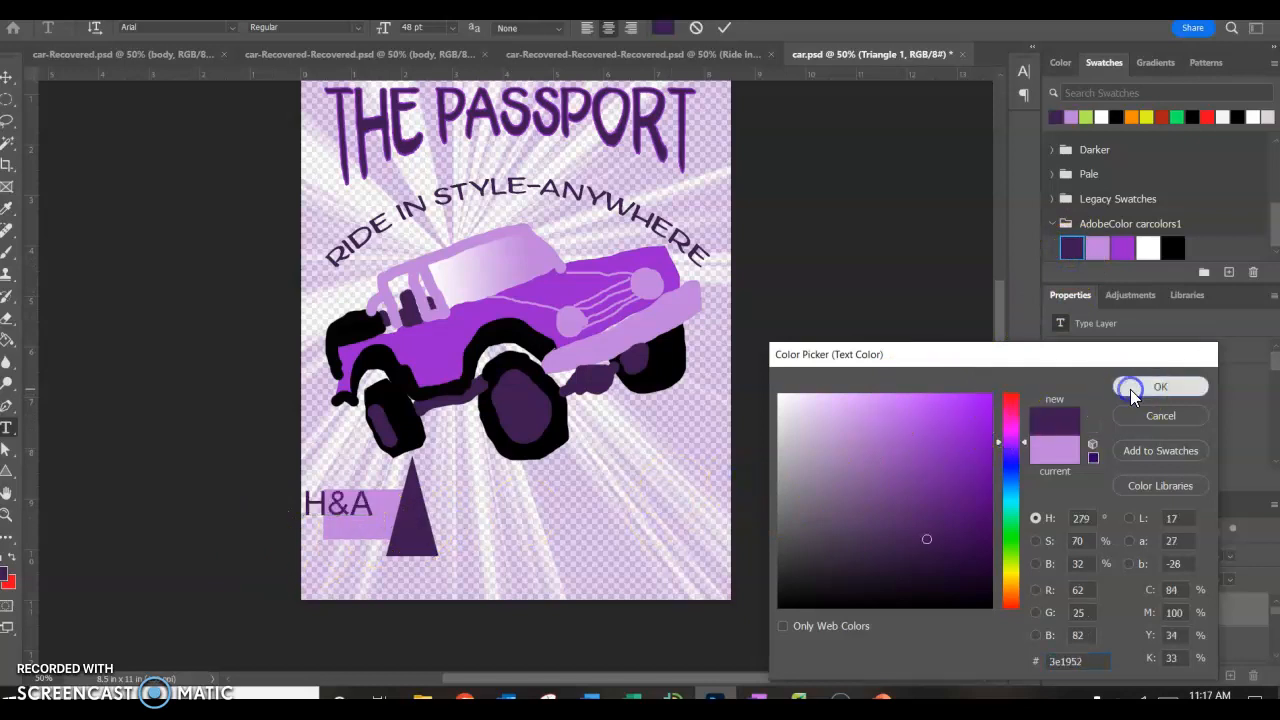
{"action": "left_click", "coordinate": [12, 88]}
{"action": "left_click_drag", "start_coordinate": [342, 501], "coordinate": [365, 517]}
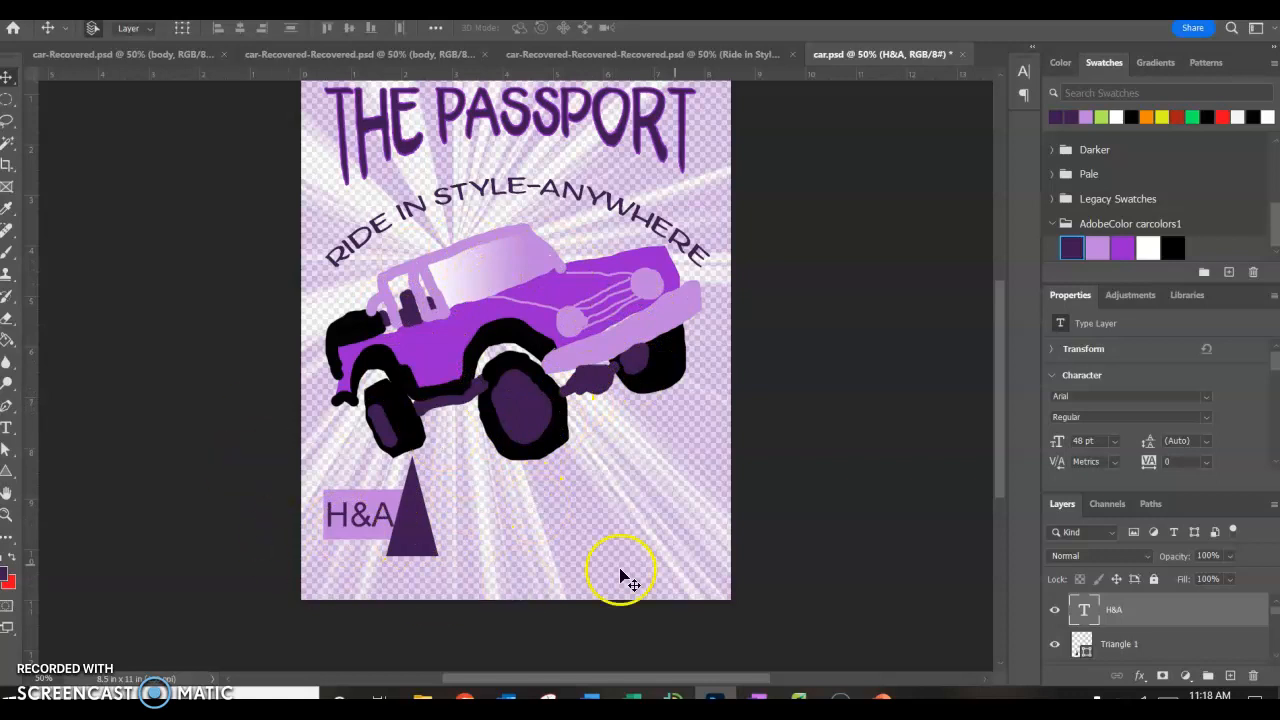
Open the Filter Gallery for the triangle layer, rasterizing the shape
{"action": "scroll", "coordinate": [1130, 615], "scroll_direction": "down", "scroll_amount": 1}
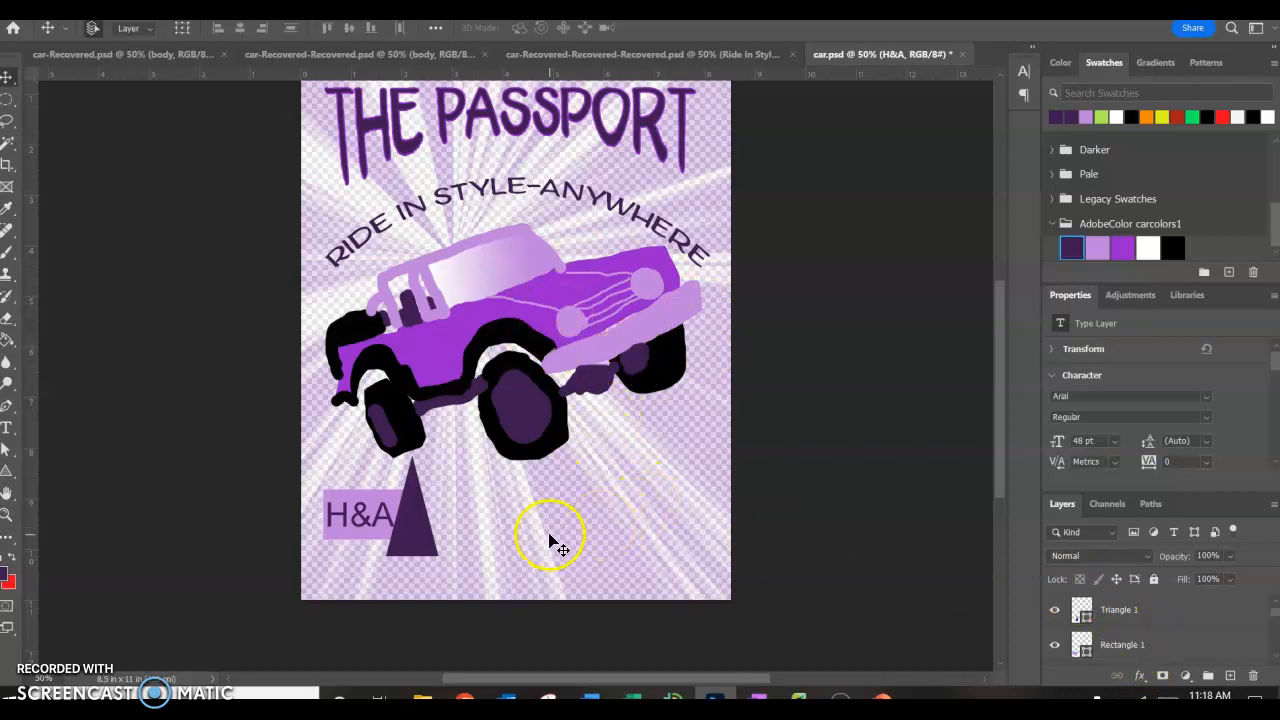
{"action": "left_click", "coordinate": [426, 546]}
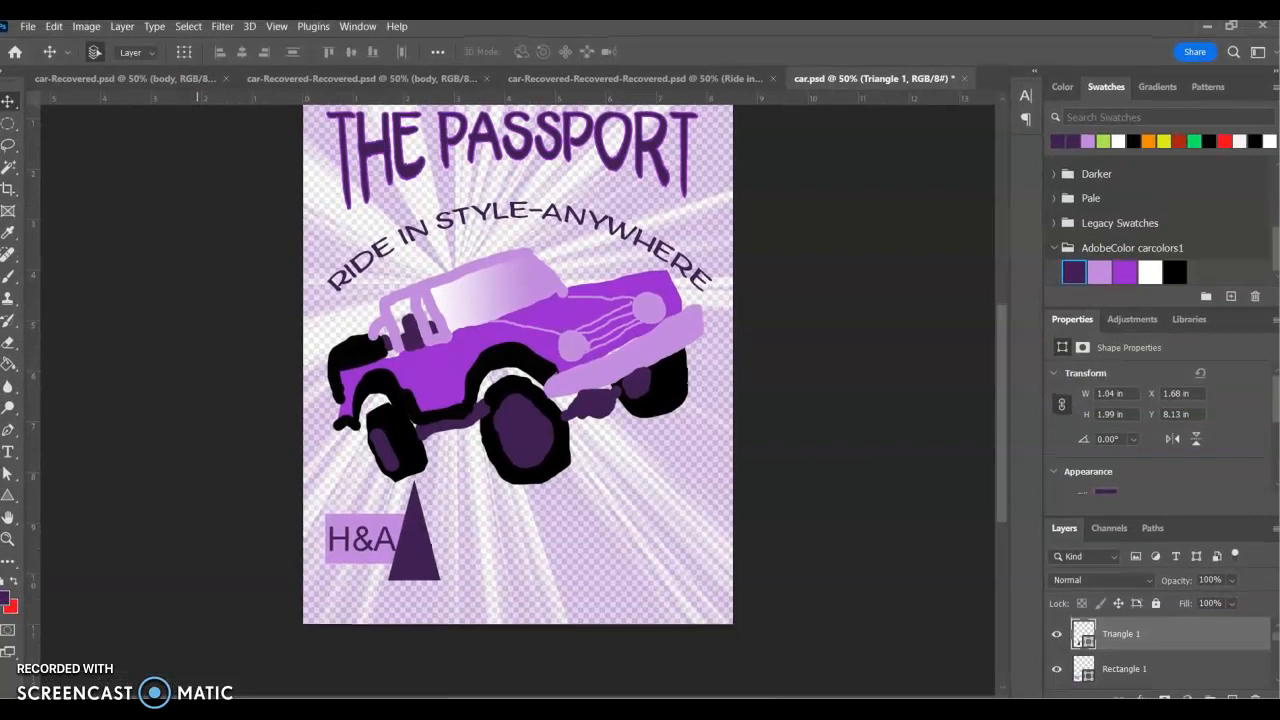
{"action": "left_click", "coordinate": [222, 26]}
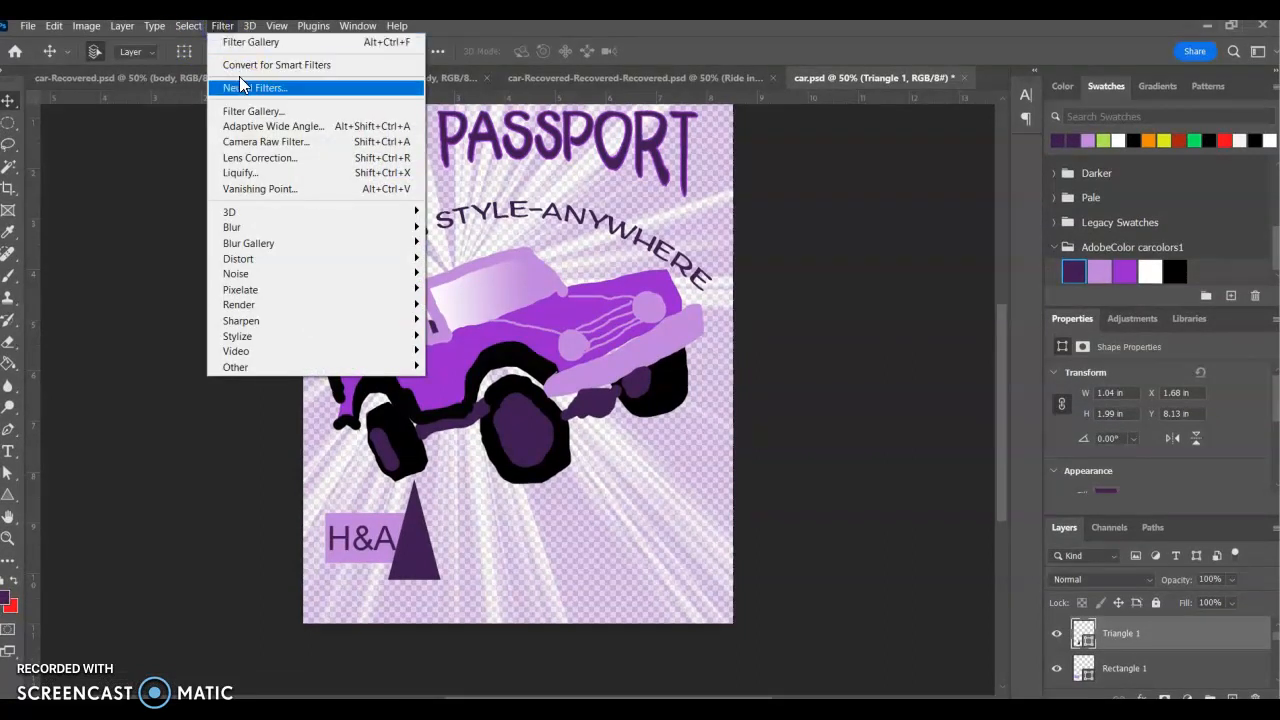
{"action": "left_click", "coordinate": [251, 111]}
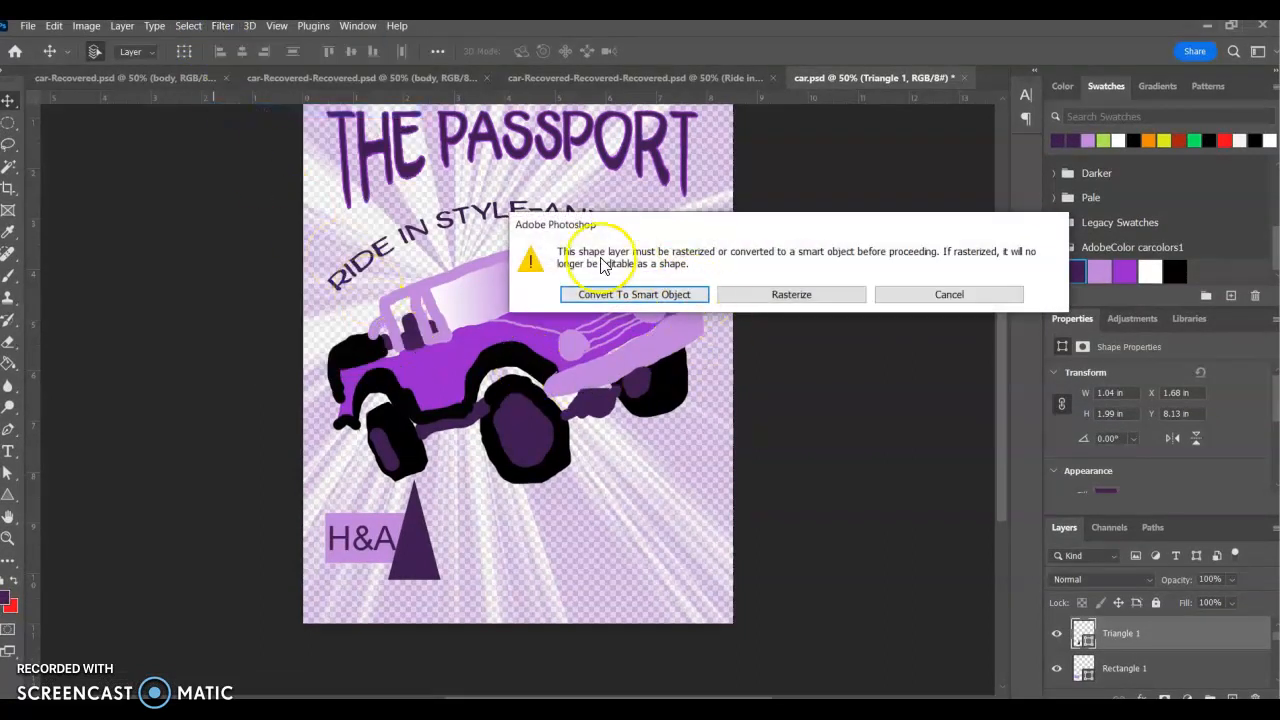
{"action": "left_click", "coordinate": [800, 297]}
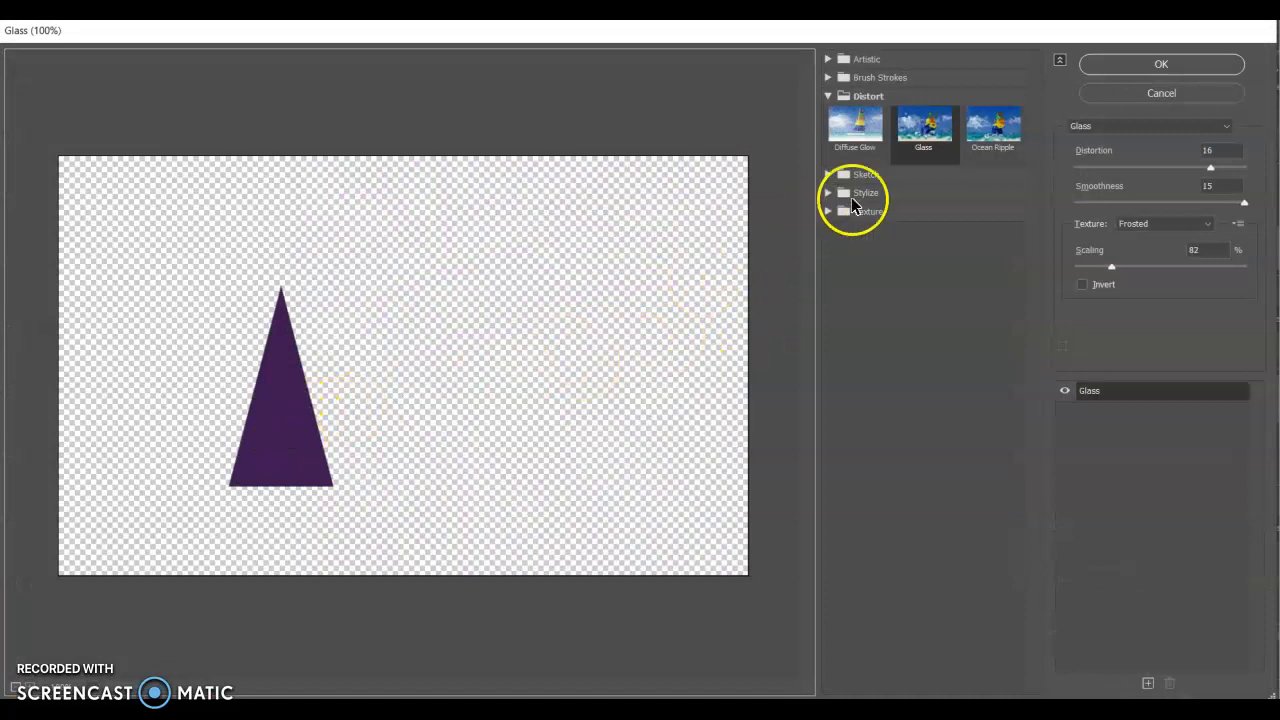
Expand the Sketch, Stylize and Texture filter categories and try the Patchwork filter on the triangle
{"action": "left_click", "coordinate": [826, 176]}
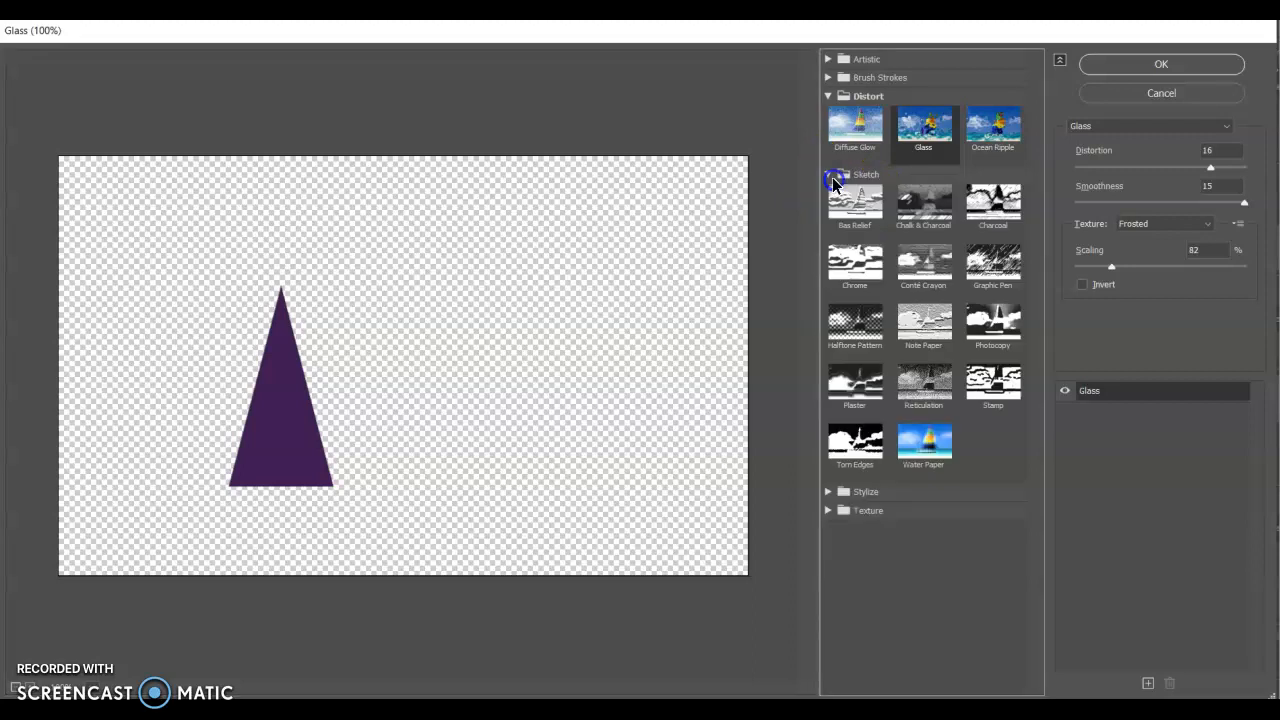
{"action": "left_click", "coordinate": [819, 491]}
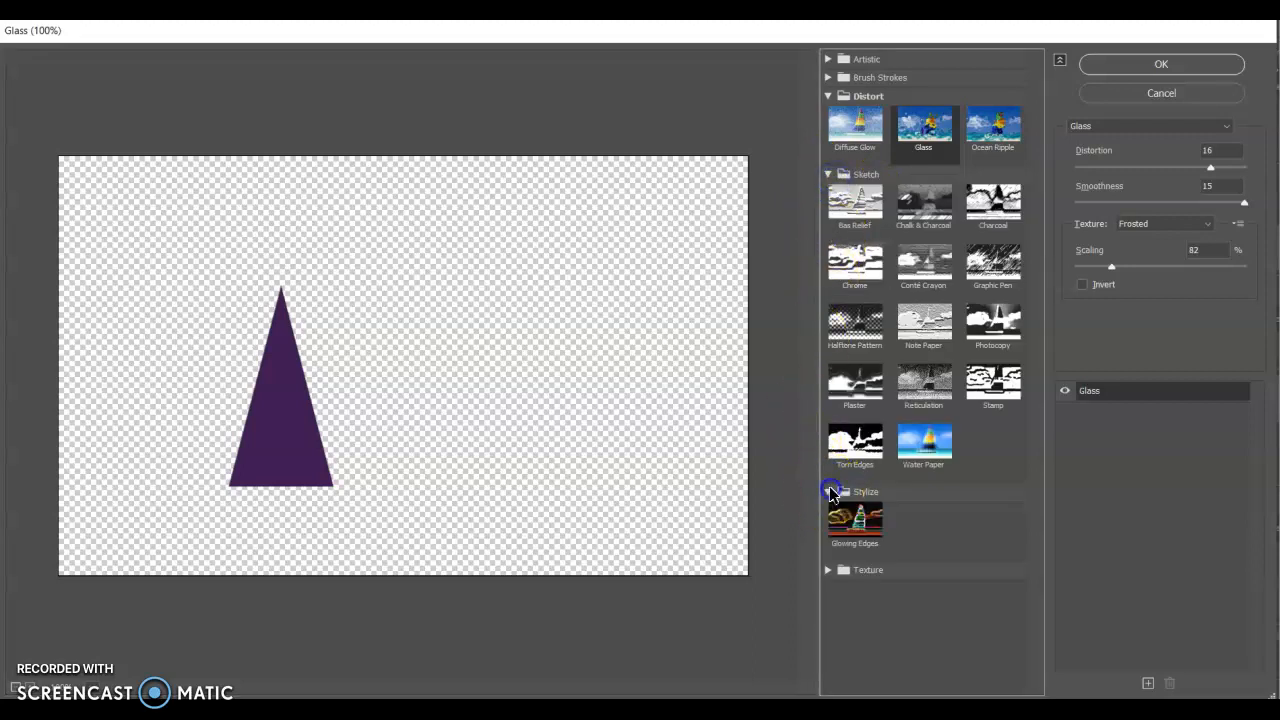
{"action": "left_click", "coordinate": [828, 569]}
{"action": "left_click", "coordinate": [921, 659]}
{"action": "left_click", "coordinate": [852, 666]}
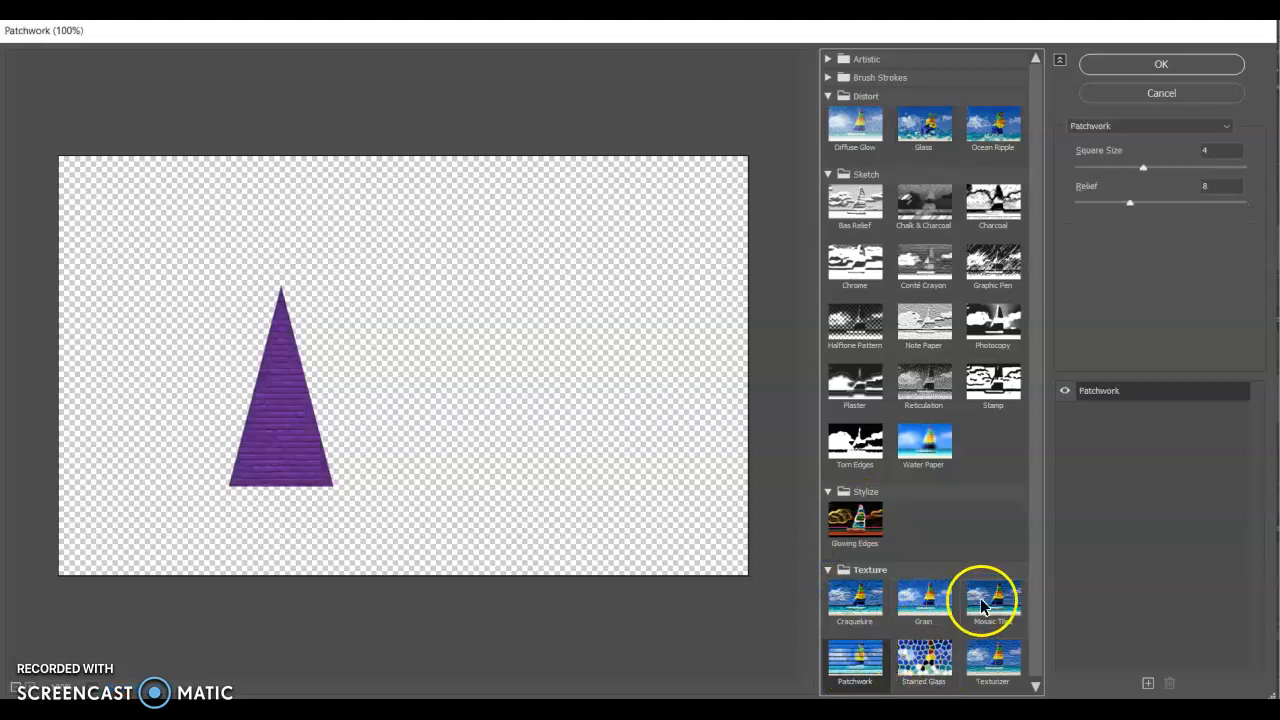
Try the Spatter, Accented Edges and Crosshatch brush stroke filters on the triangle
{"action": "left_click", "coordinate": [825, 77]}
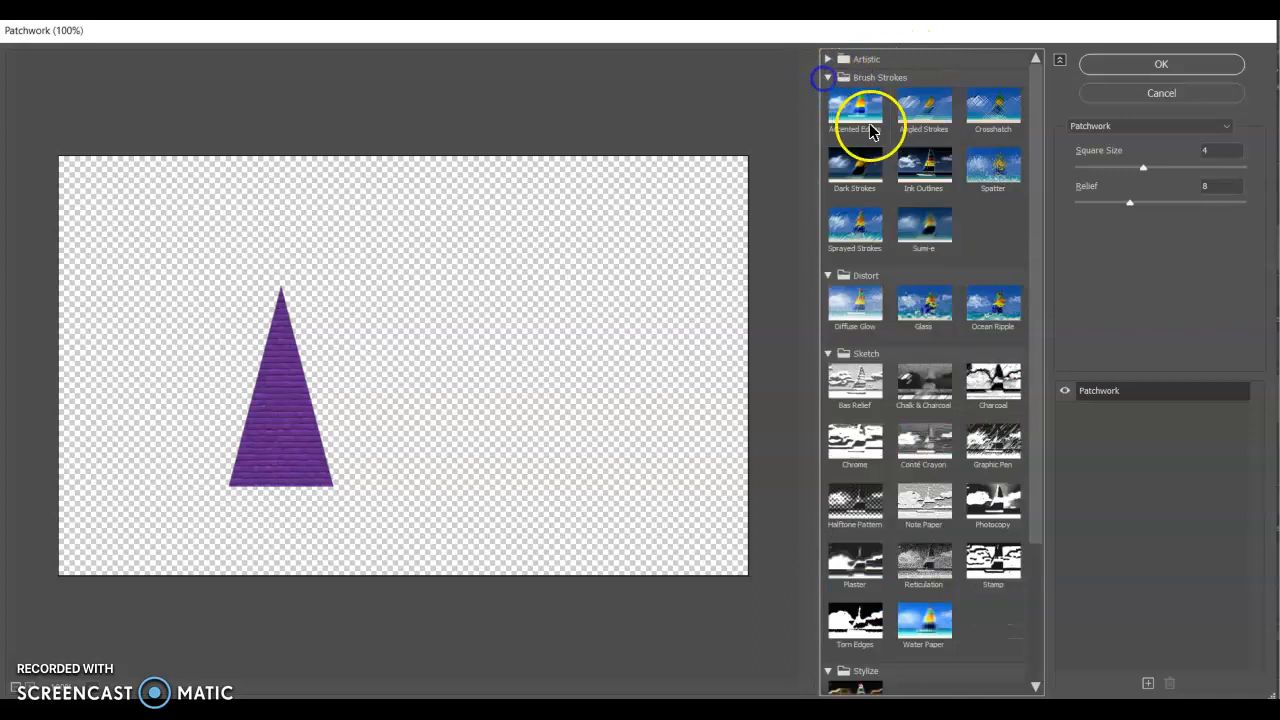
{"action": "left_click", "coordinate": [988, 166]}
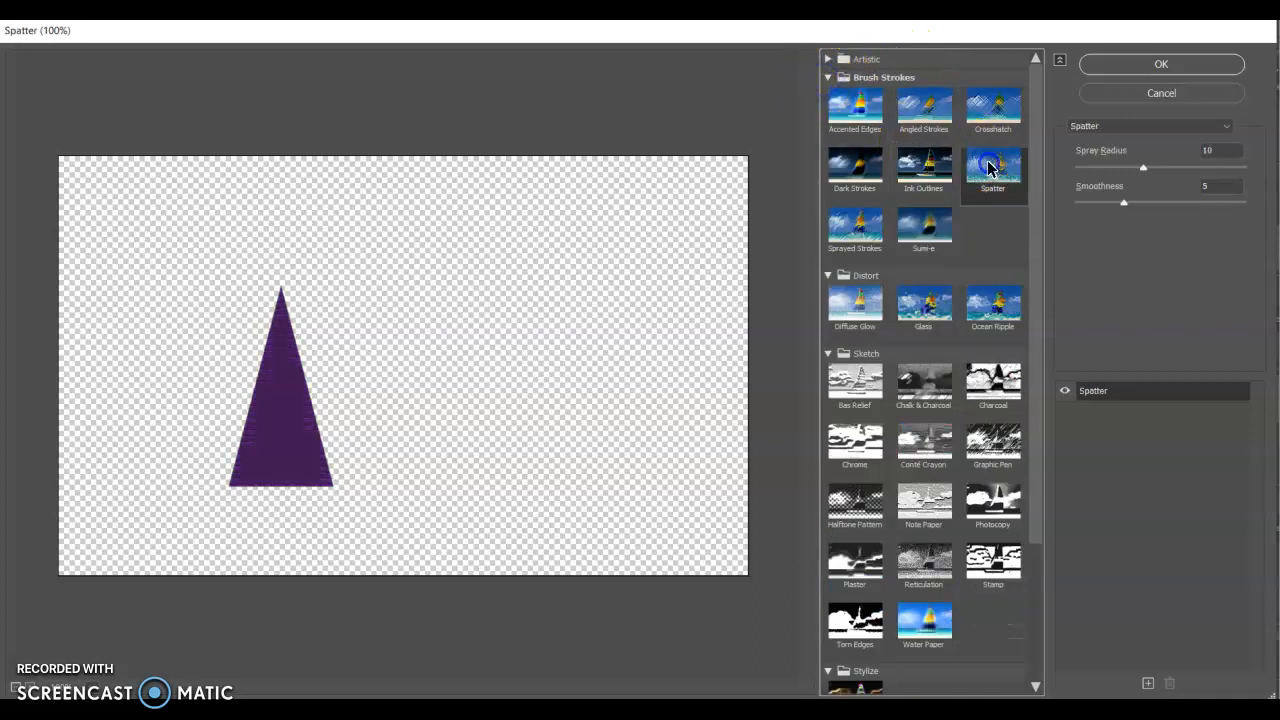
{"action": "left_click", "coordinate": [870, 118]}
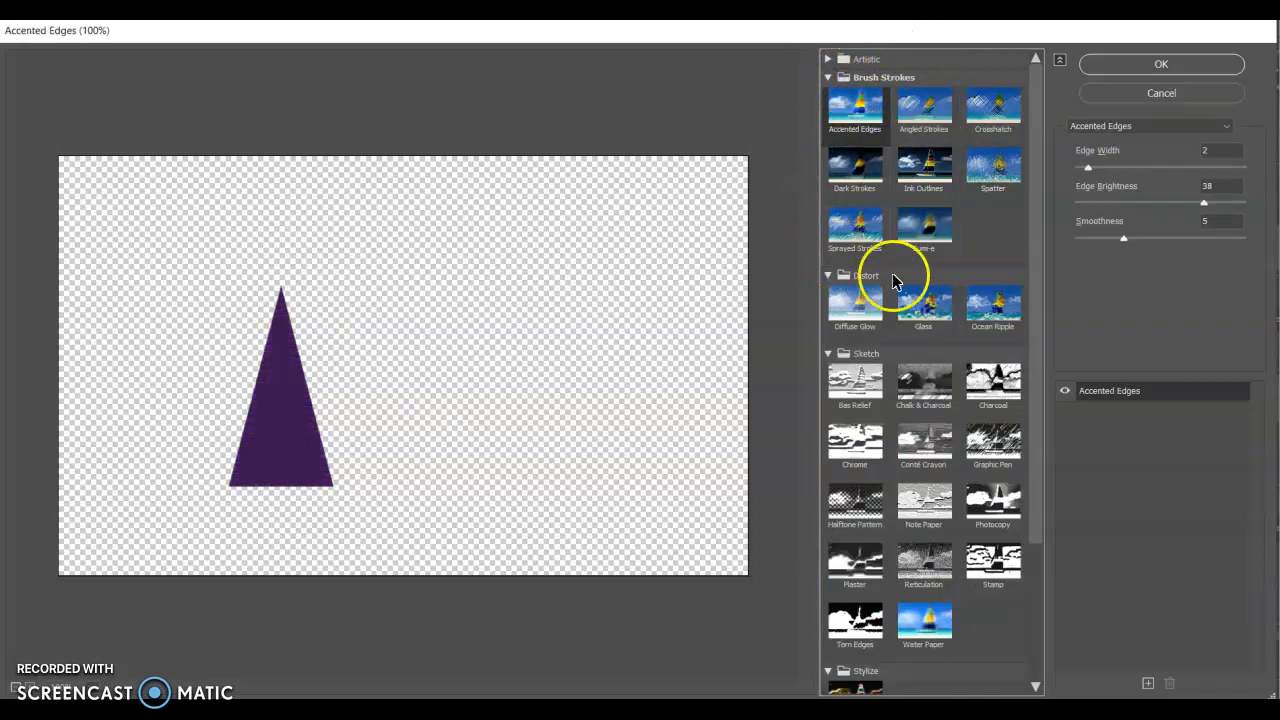
{"action": "left_click", "coordinate": [997, 115]}
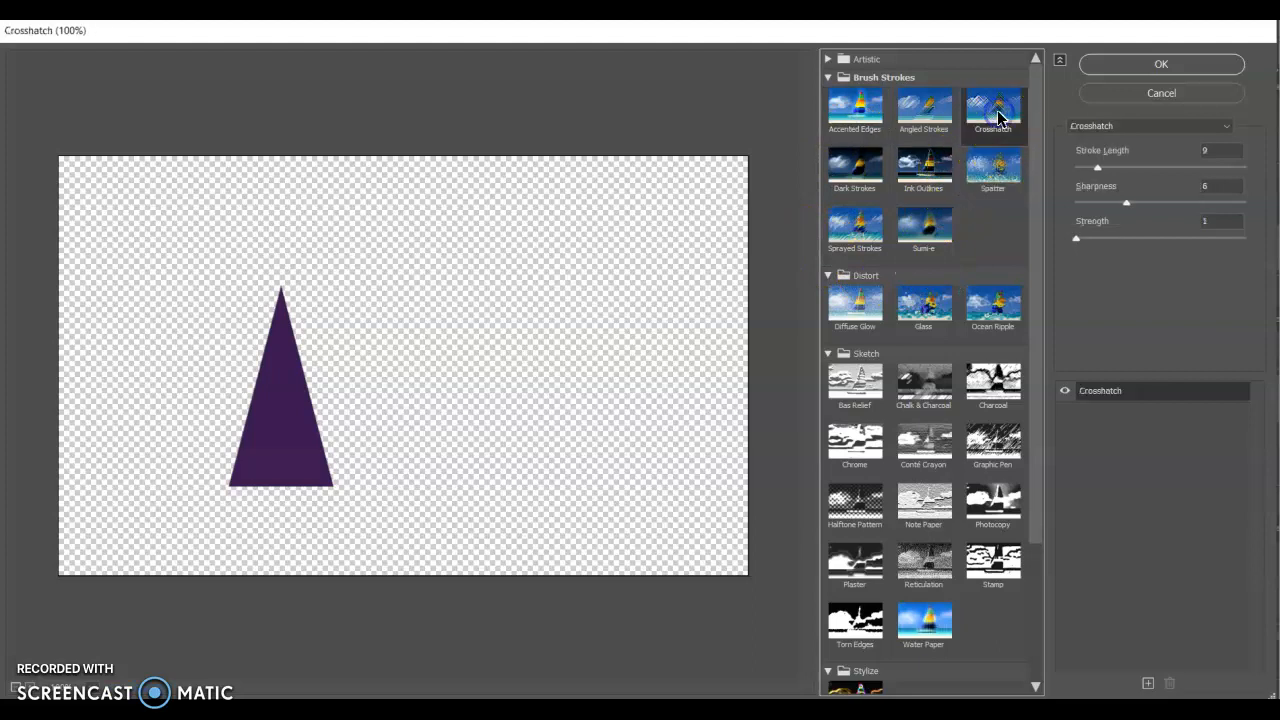
Try the Glass filter on the triangle with distortion 10, the Blocks texture and 79% scaling
{"action": "left_click", "coordinate": [926, 306]}
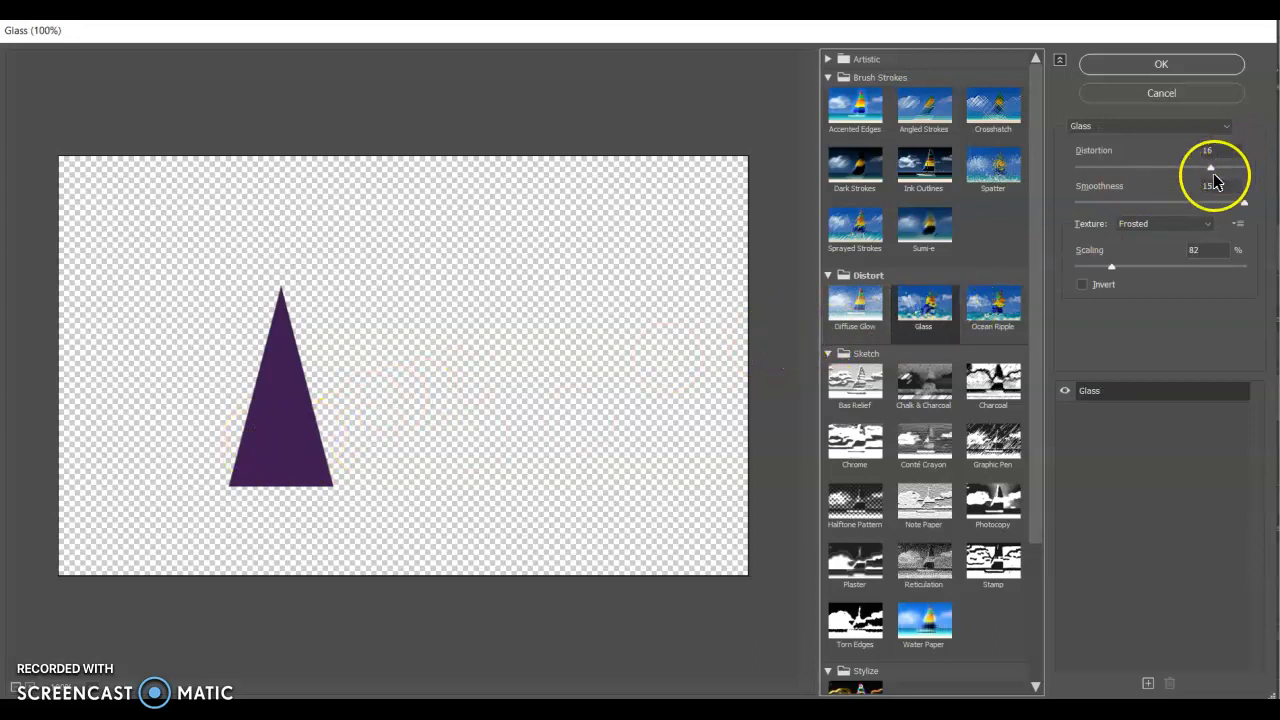
{"action": "left_click_drag", "start_coordinate": [1212, 170], "coordinate": [1197, 172]}
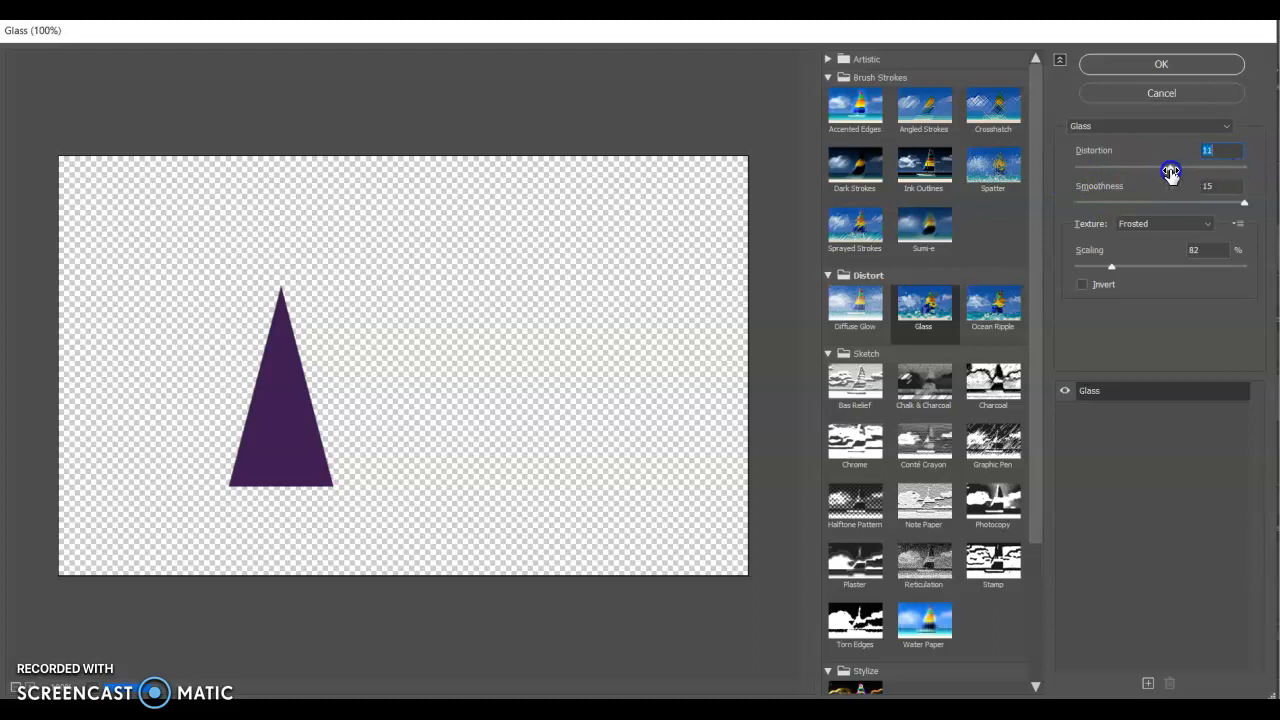
{"action": "left_click_drag", "start_coordinate": [1170, 178], "coordinate": [1160, 174]}
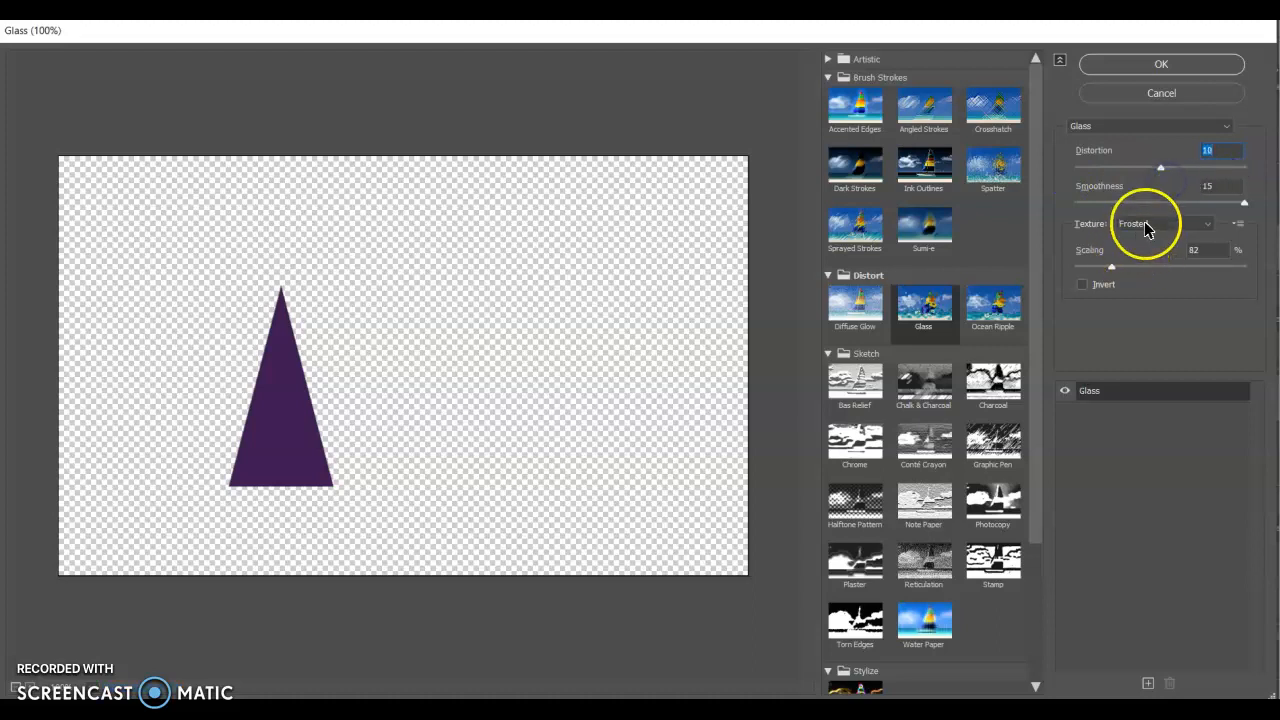
{"action": "left_click", "coordinate": [1143, 223]}
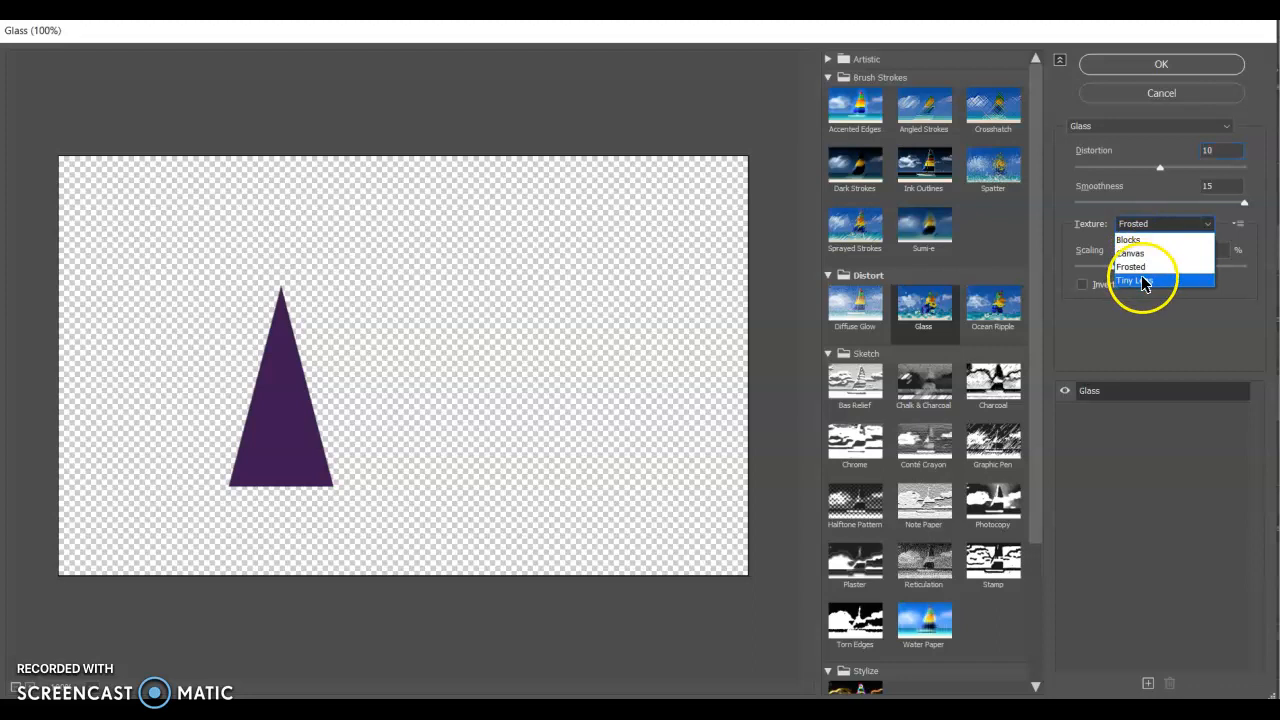
{"action": "left_click", "coordinate": [1137, 240]}
{"action": "left_click_drag", "start_coordinate": [1111, 264], "coordinate": [1168, 265]}
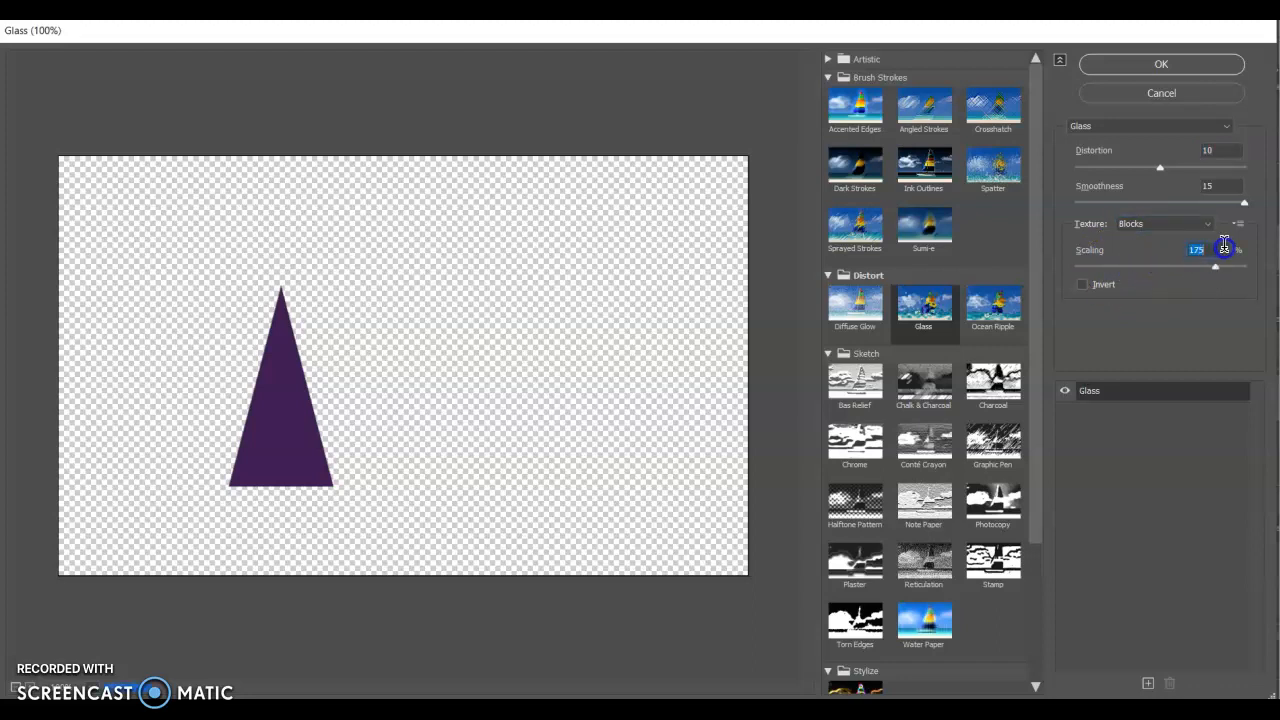
Try the Water Paper sketch filter on the triangle
{"action": "scroll", "coordinate": [890, 400], "scroll_direction": "down", "scroll_amount": 1}
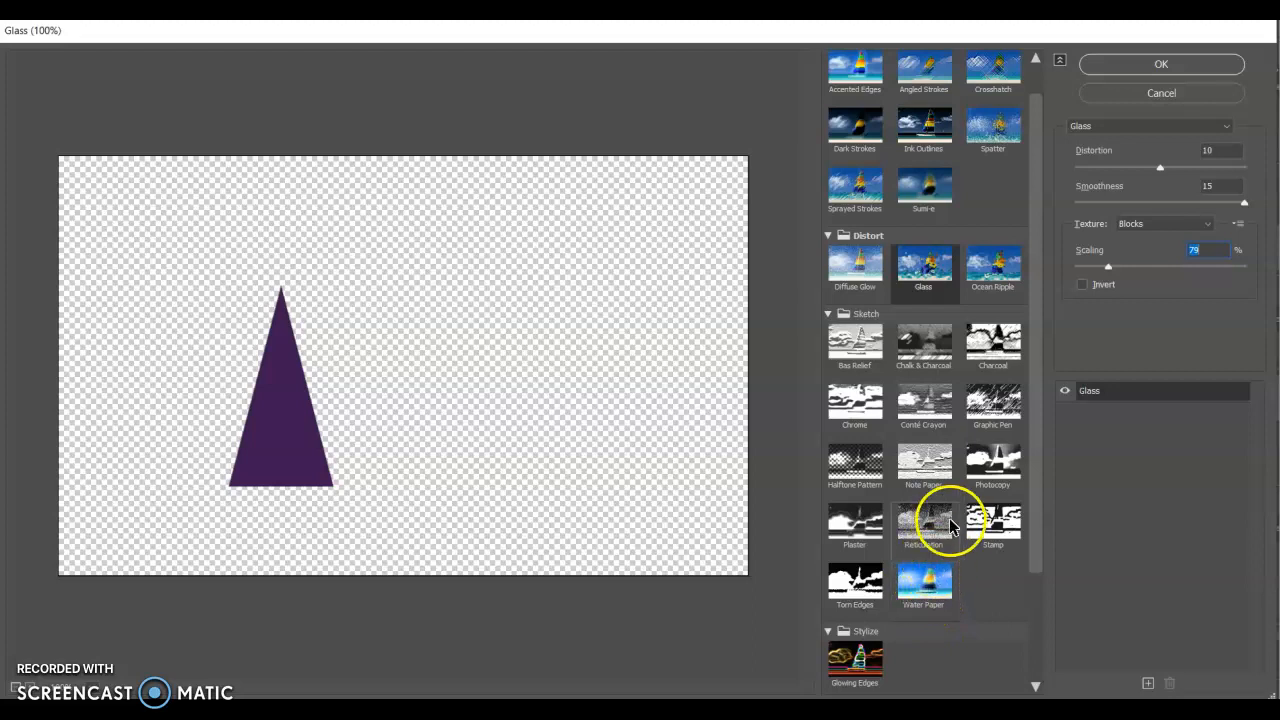
{"action": "left_click", "coordinate": [917, 594]}
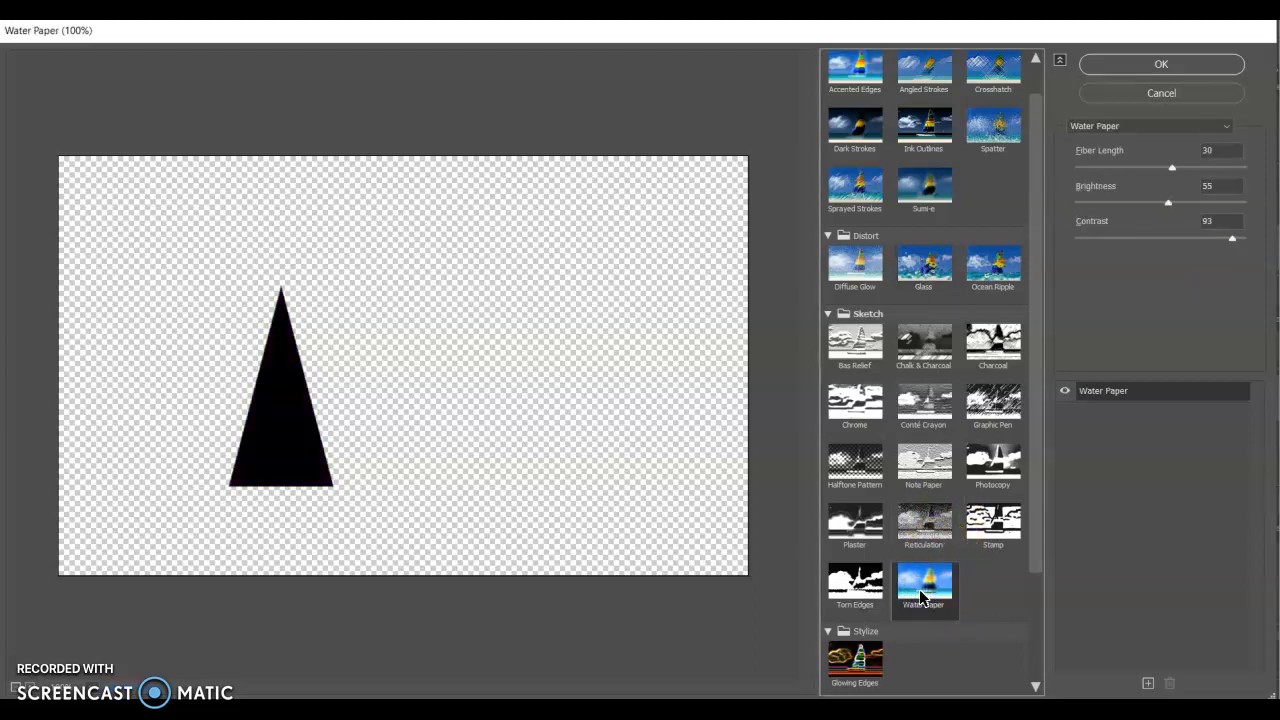
{"action": "scroll", "coordinate": [920, 597], "scroll_direction": "down", "scroll_amount": 3}
Try the Stained Glass filter on the triangle with cell size 30, border thickness 3 and light intensity 6
{"action": "left_click", "coordinate": [917, 613]}
{"action": "left_click", "coordinate": [925, 652]}
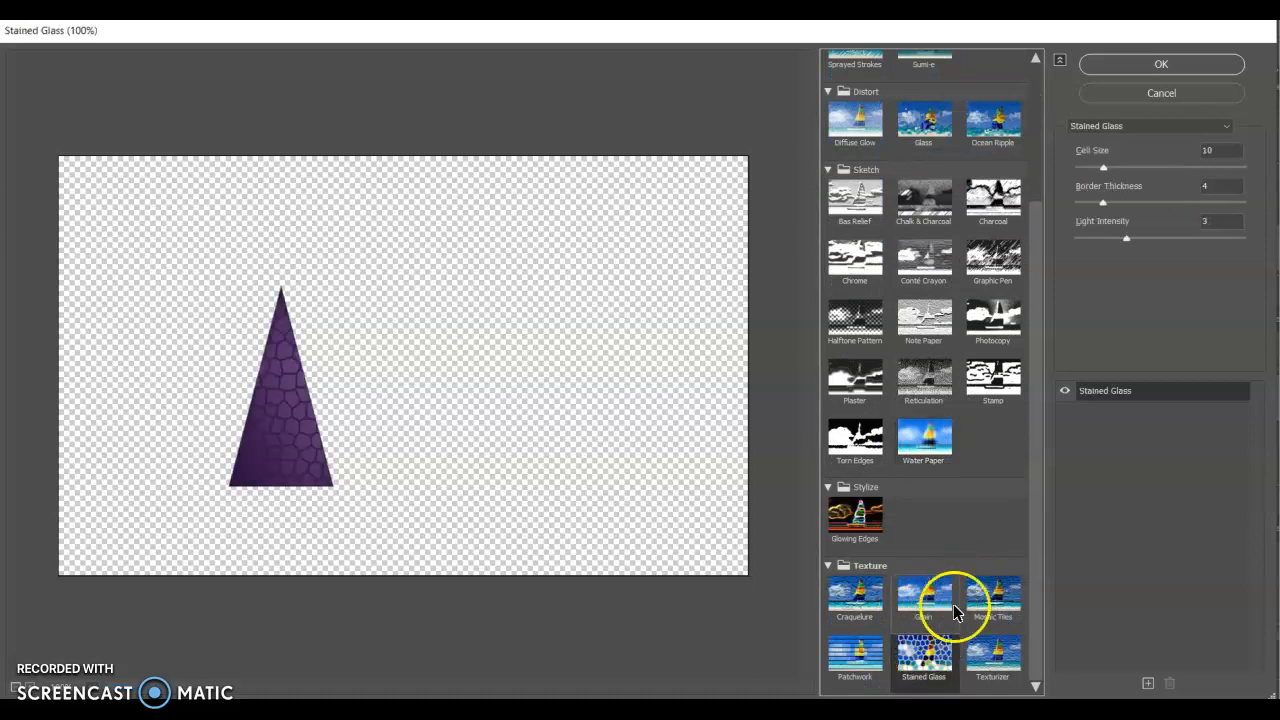
{"action": "left_click_drag", "start_coordinate": [1106, 166], "coordinate": [1180, 157]}
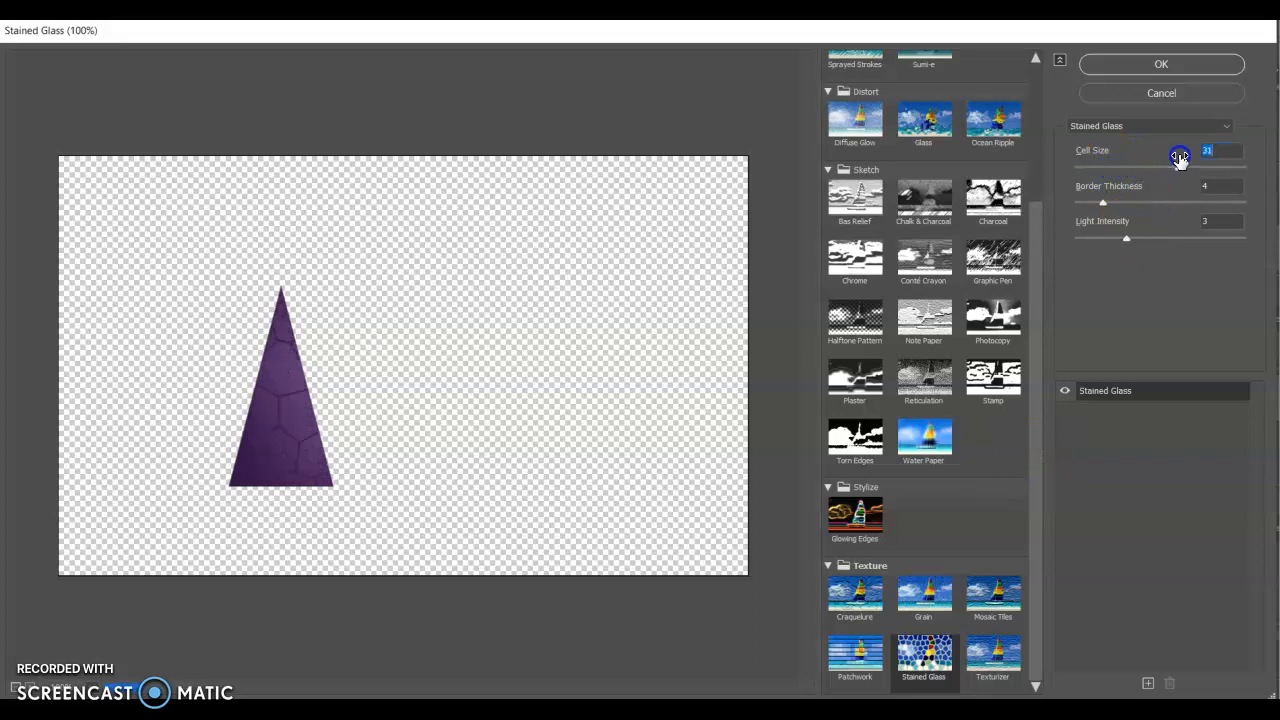
{"action": "left_click_drag", "start_coordinate": [1104, 205], "coordinate": [1104, 205]}
{"action": "left_click", "coordinate": [1125, 240]}
{"action": "left_click_drag", "start_coordinate": [1127, 241], "coordinate": [1173, 238]}
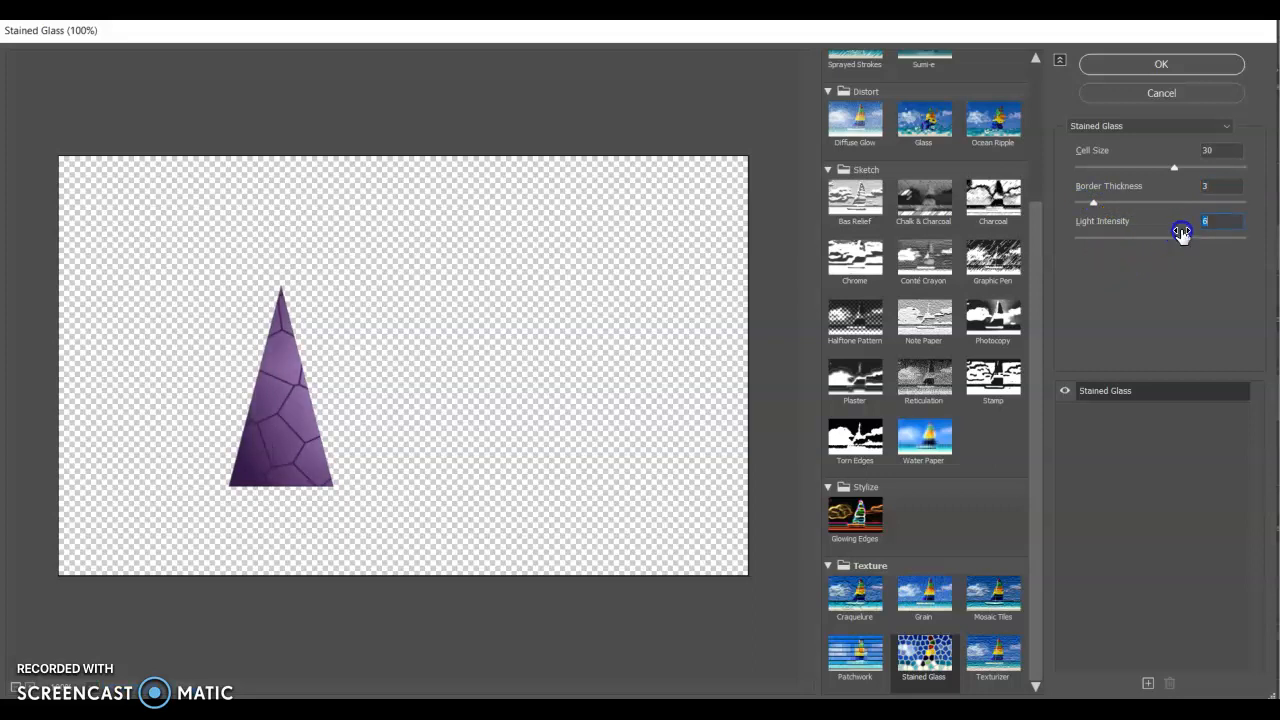
Preview Plastic Wrap on the triangle, but apply the Texturizer filter with the Canvas texture, 100% scaling and relief 4
{"action": "left_click", "coordinate": [1210, 128]}
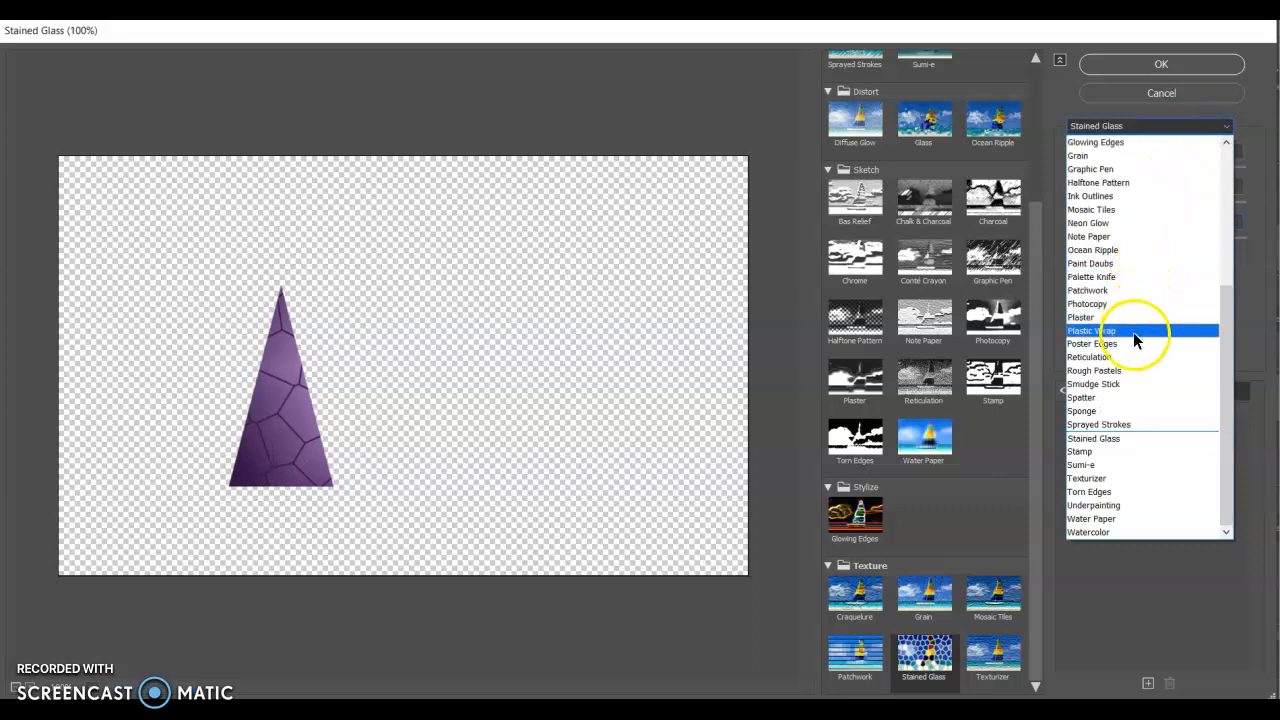
{"action": "left_click", "coordinate": [1100, 330]}
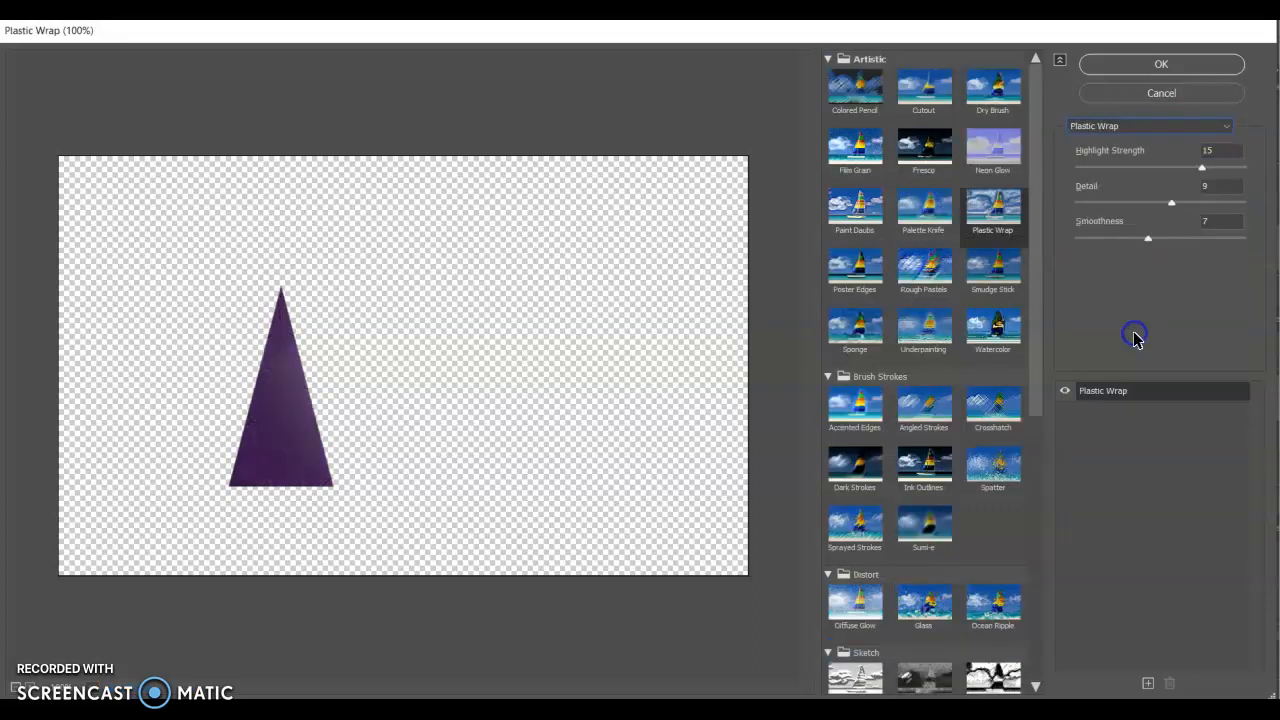
{"action": "left_click", "coordinate": [1140, 126]}
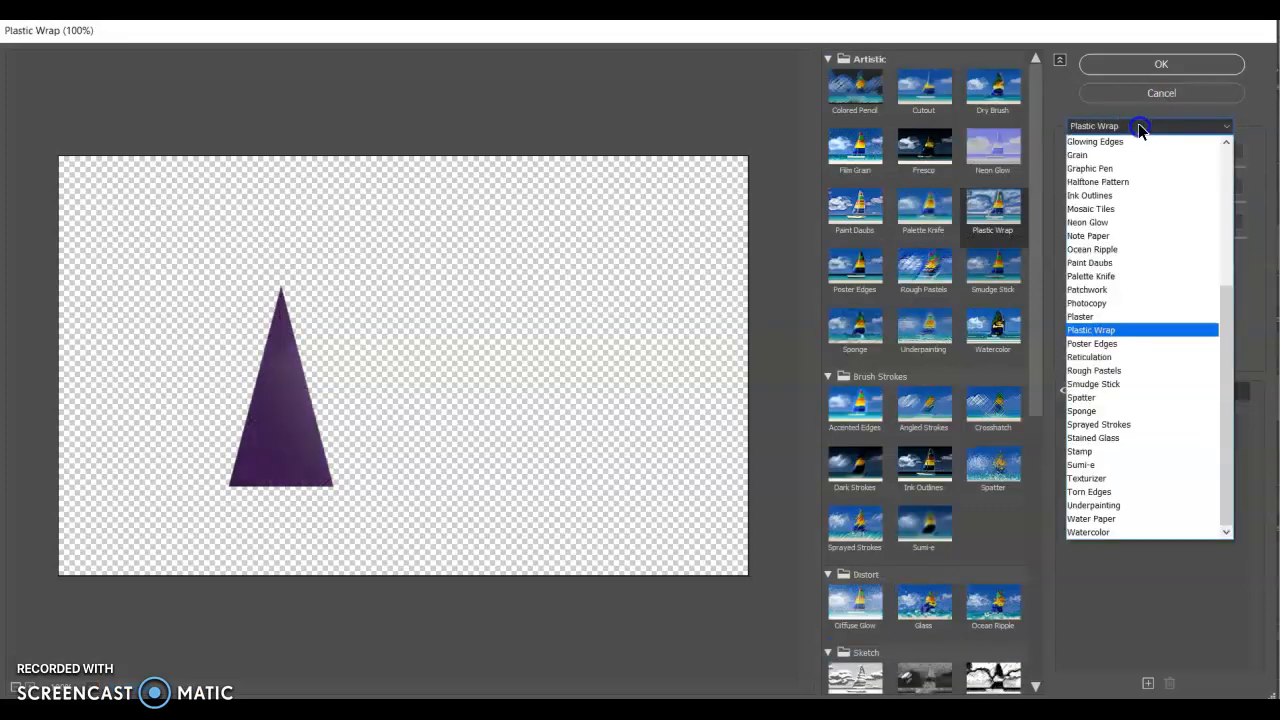
{"action": "left_click", "coordinate": [1117, 478]}
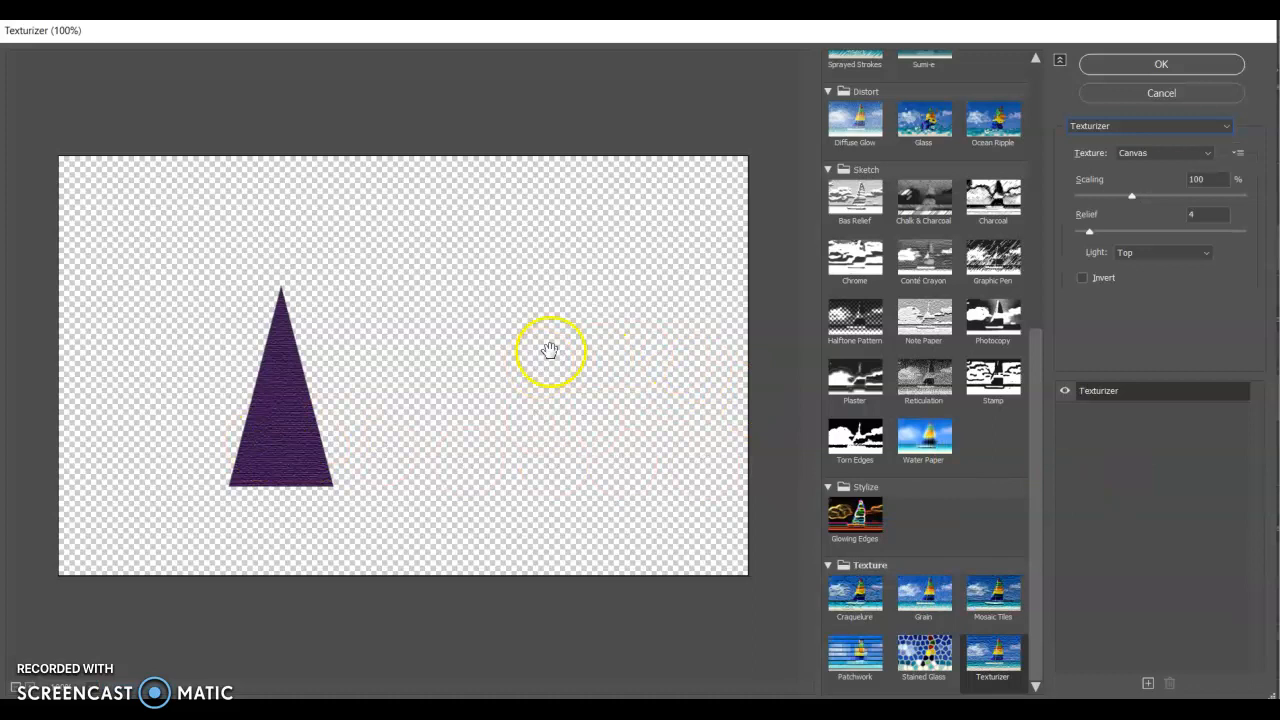
{"action": "left_click", "coordinate": [1160, 65]}
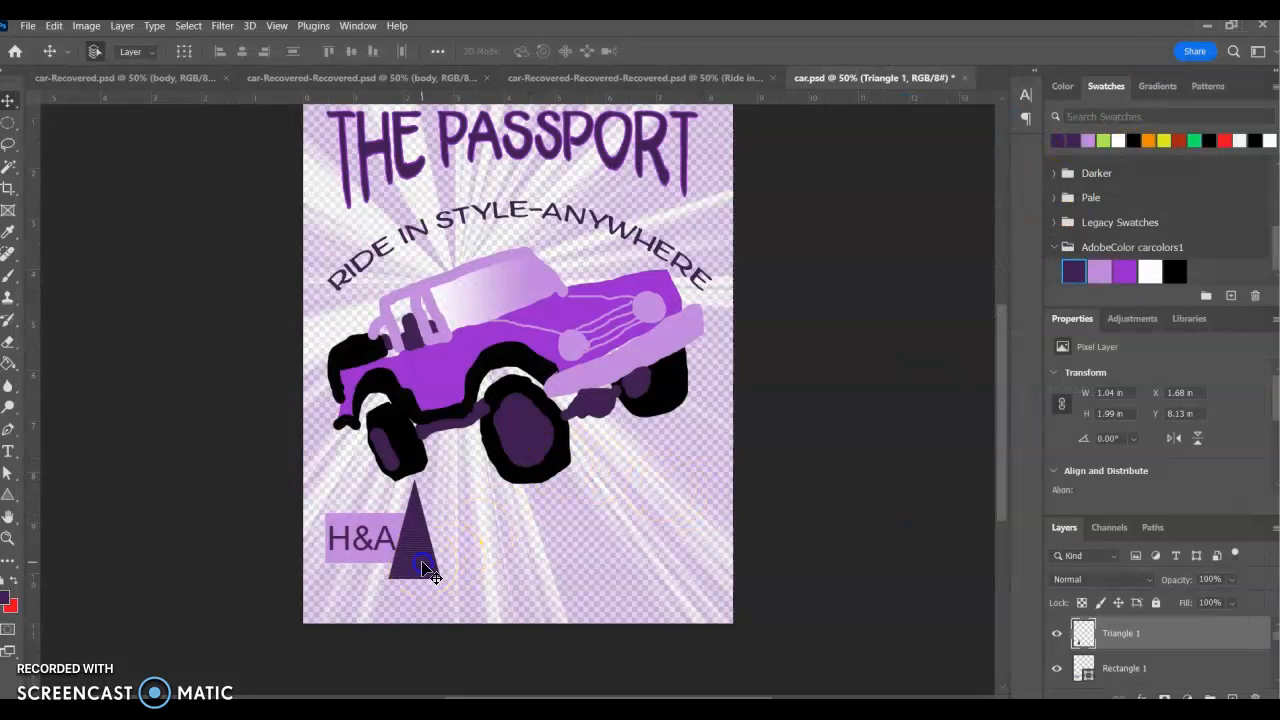
Float the layer list over the workspace beside the poster, showing it from the H&A layer downward
{"action": "scroll", "coordinate": [1188, 646], "scroll_direction": "up", "scroll_amount": 2}
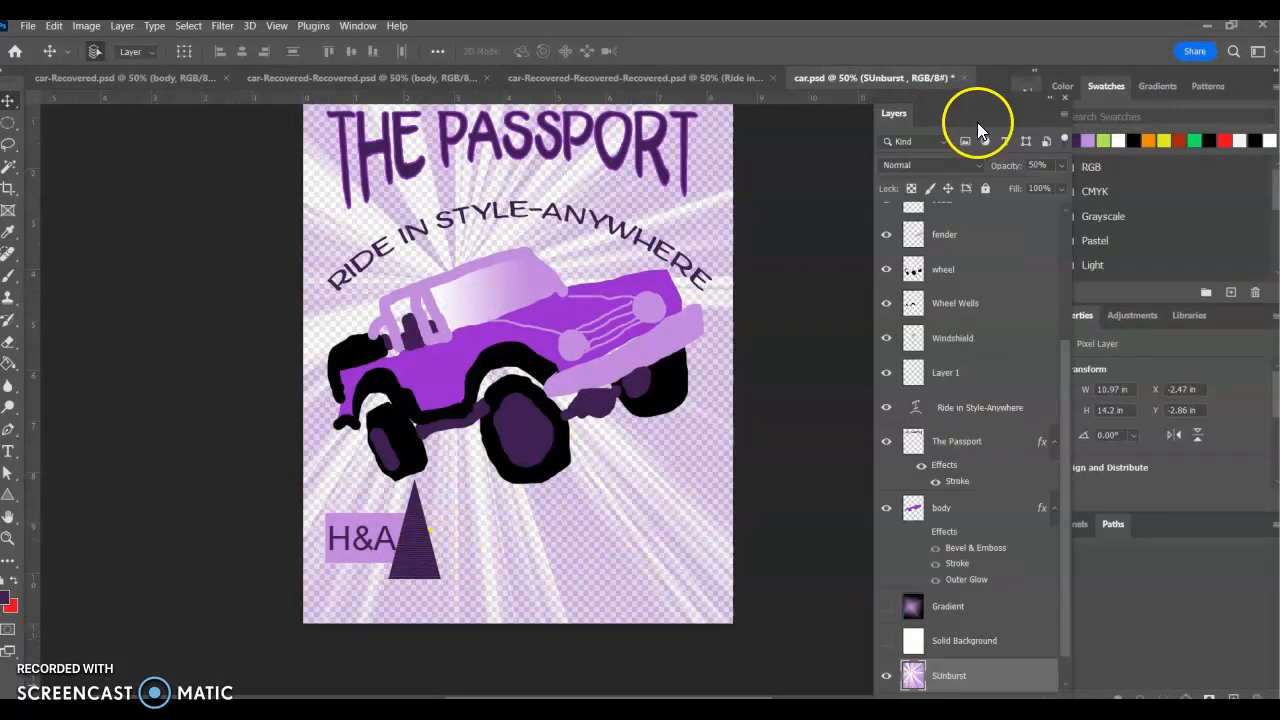
{"action": "left_click_drag", "start_coordinate": [980, 130], "coordinate": [1188, 535]}
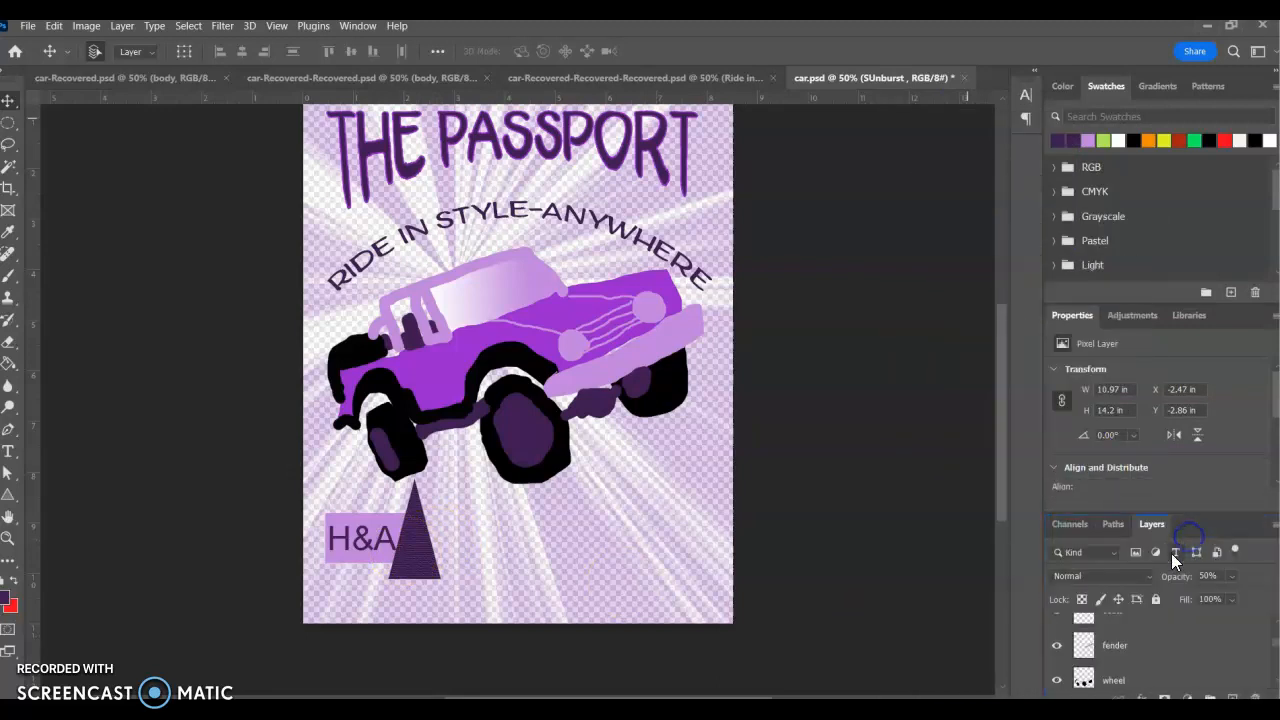
{"action": "scroll", "coordinate": [1136, 612], "scroll_direction": "down", "scroll_amount": 1}
{"action": "scroll", "coordinate": [1117, 655], "scroll_direction": "up", "scroll_amount": 5}
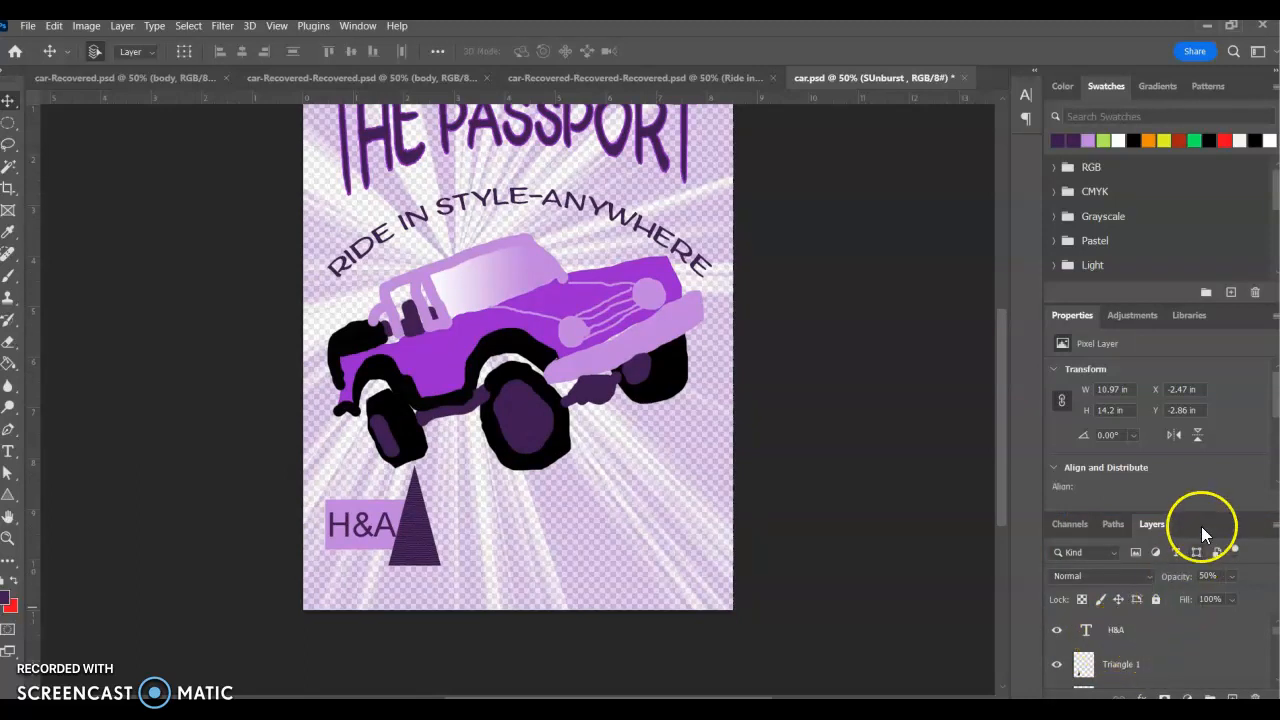
{"action": "left_click_drag", "start_coordinate": [1105, 524], "coordinate": [797, 133]}
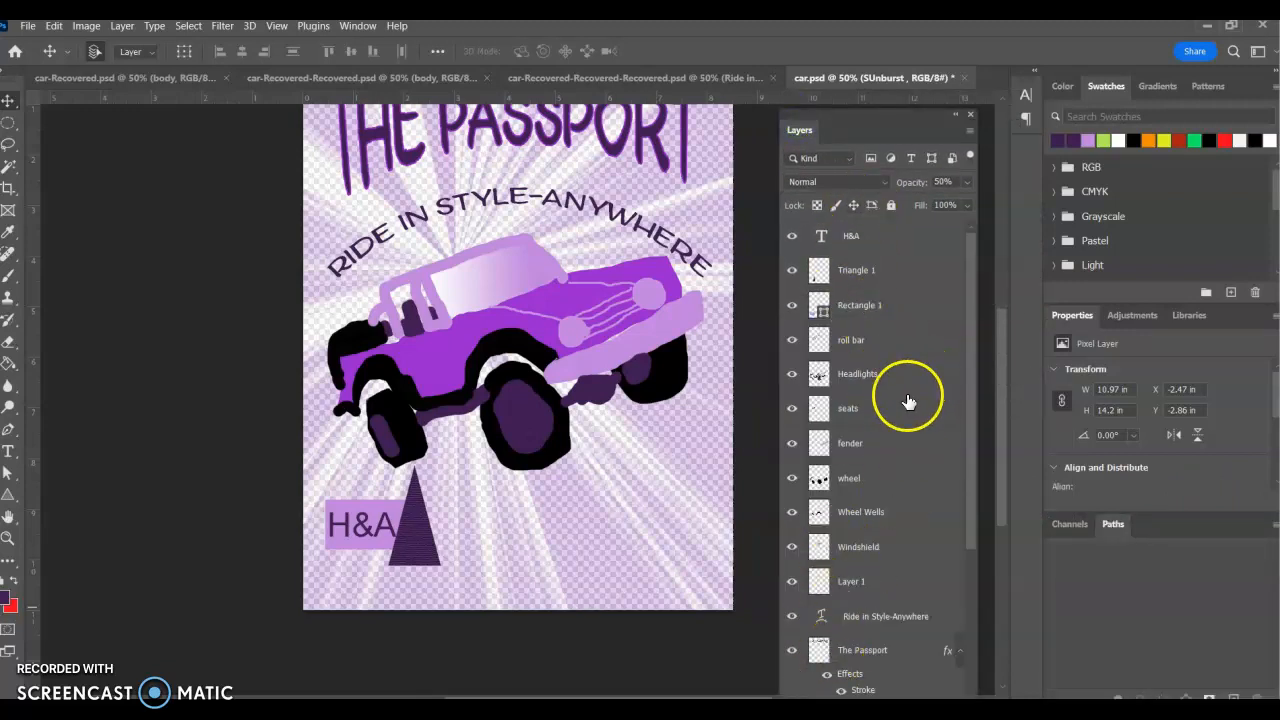
{"action": "scroll", "coordinate": [965, 515], "scroll_direction": "down", "scroll_amount": 1}
{"action": "left_click_drag", "start_coordinate": [884, 122], "coordinate": [893, 86]}
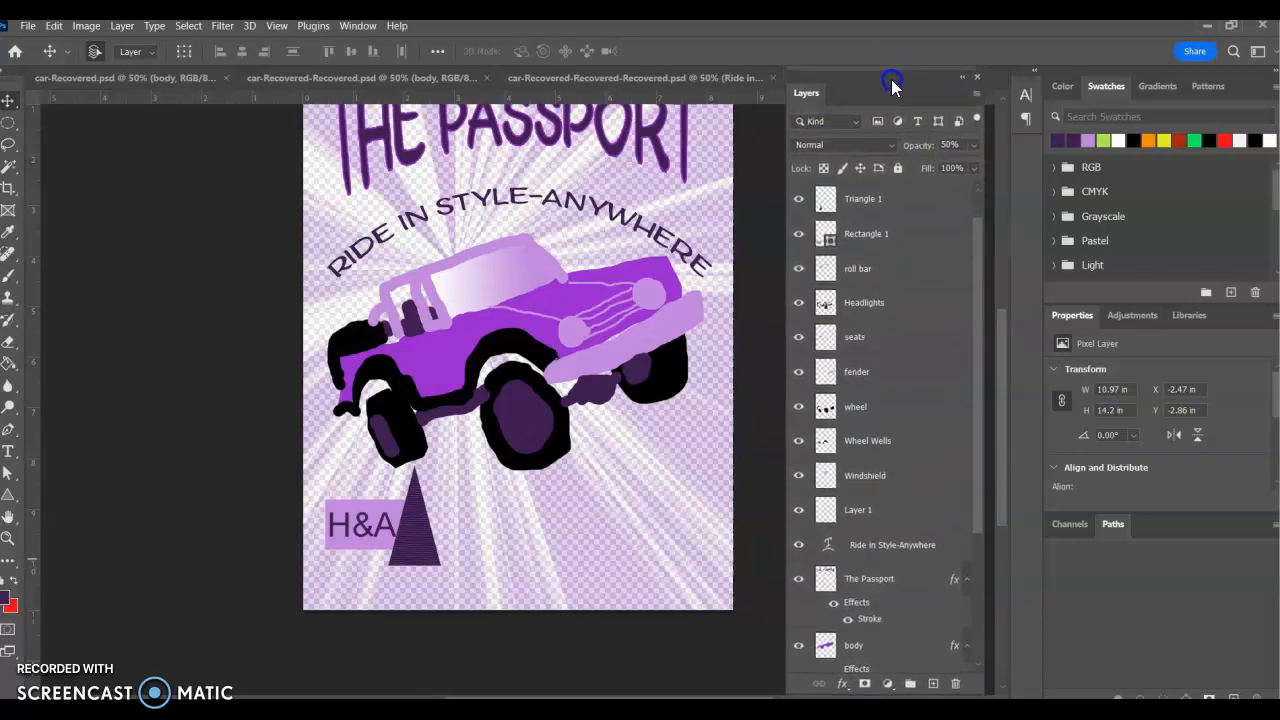
{"action": "scroll", "coordinate": [857, 320], "scroll_direction": "up", "scroll_amount": 1}
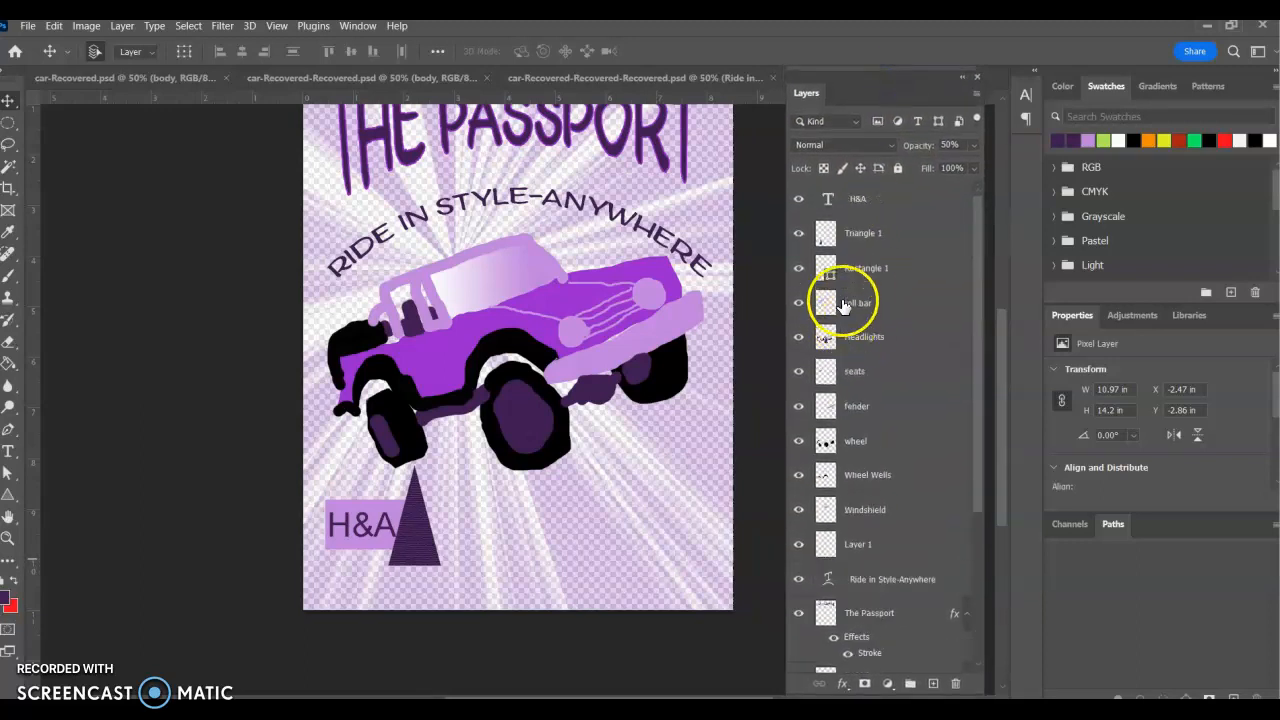
Duplicate the H&A, Triangle 1 and Rectangle 1 layers together and move the copies to the right of the original logo
{"action": "left_click", "coordinate": [889, 208]}
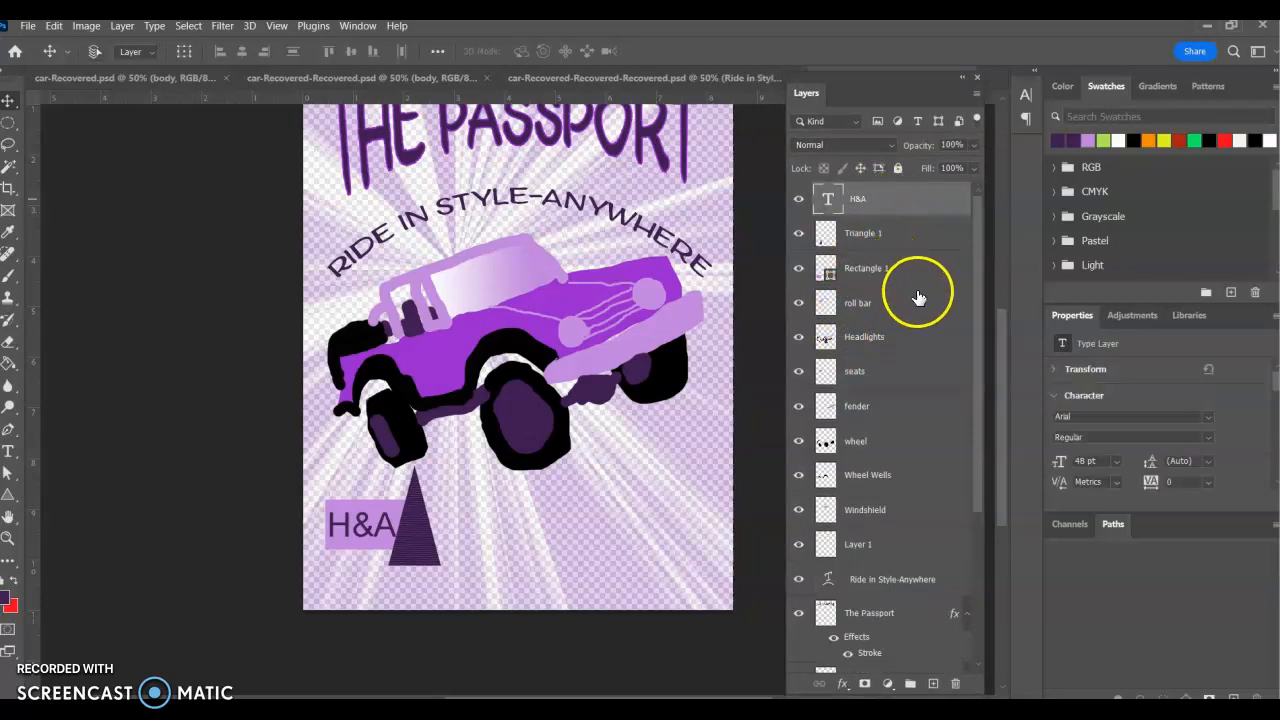
{"action": "left_click", "coordinate": [910, 233], "text": "shift"}
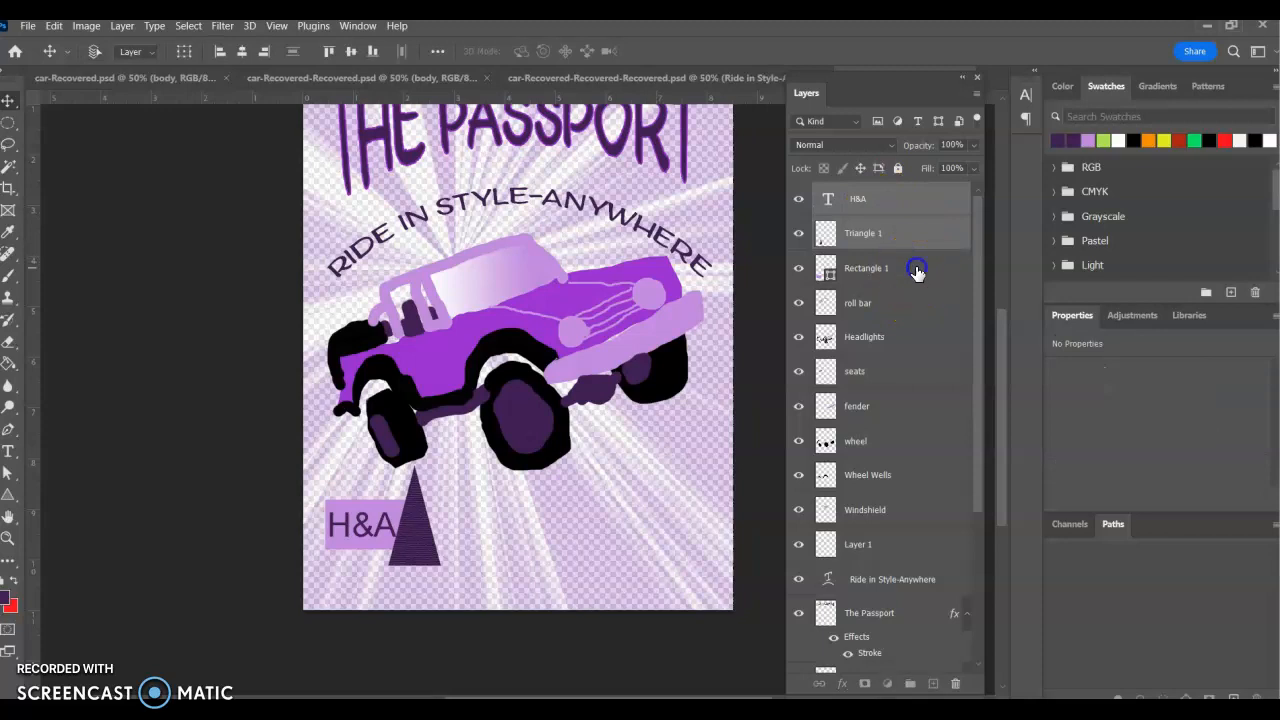
{"action": "left_click", "coordinate": [917, 272], "text": "shift"}
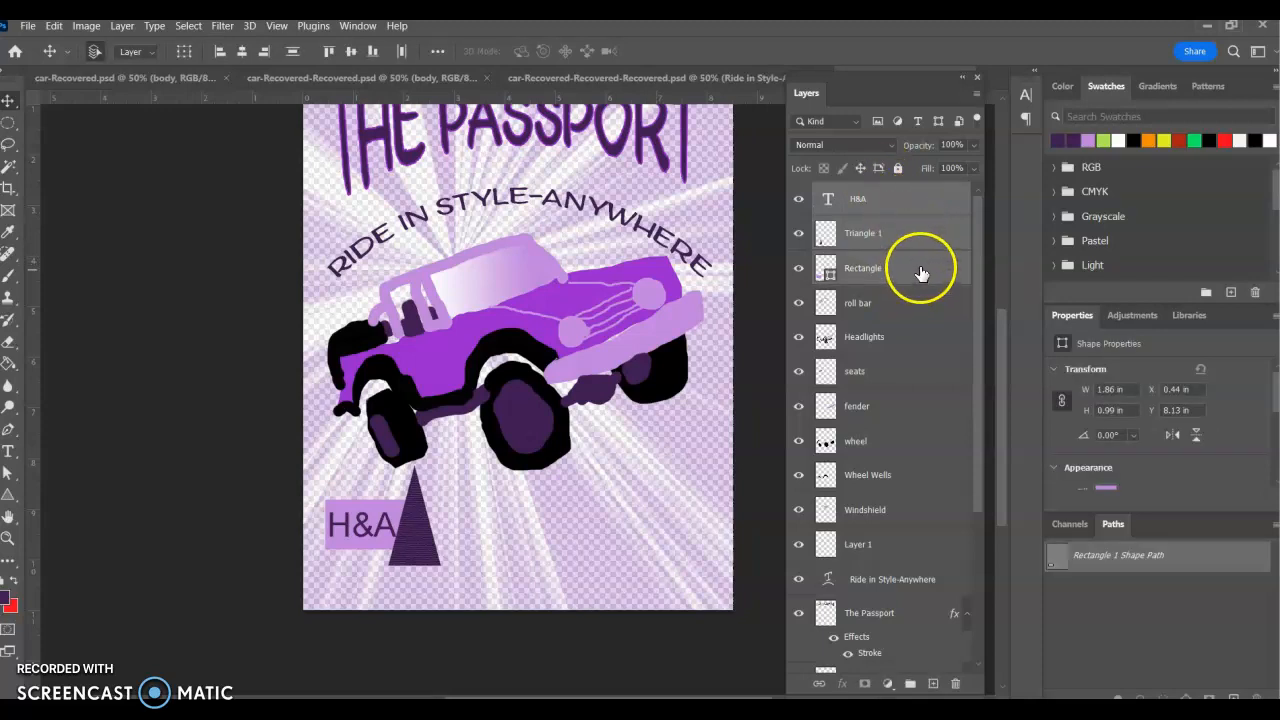
{"action": "left_click_drag", "start_coordinate": [921, 270], "coordinate": [933, 686]}
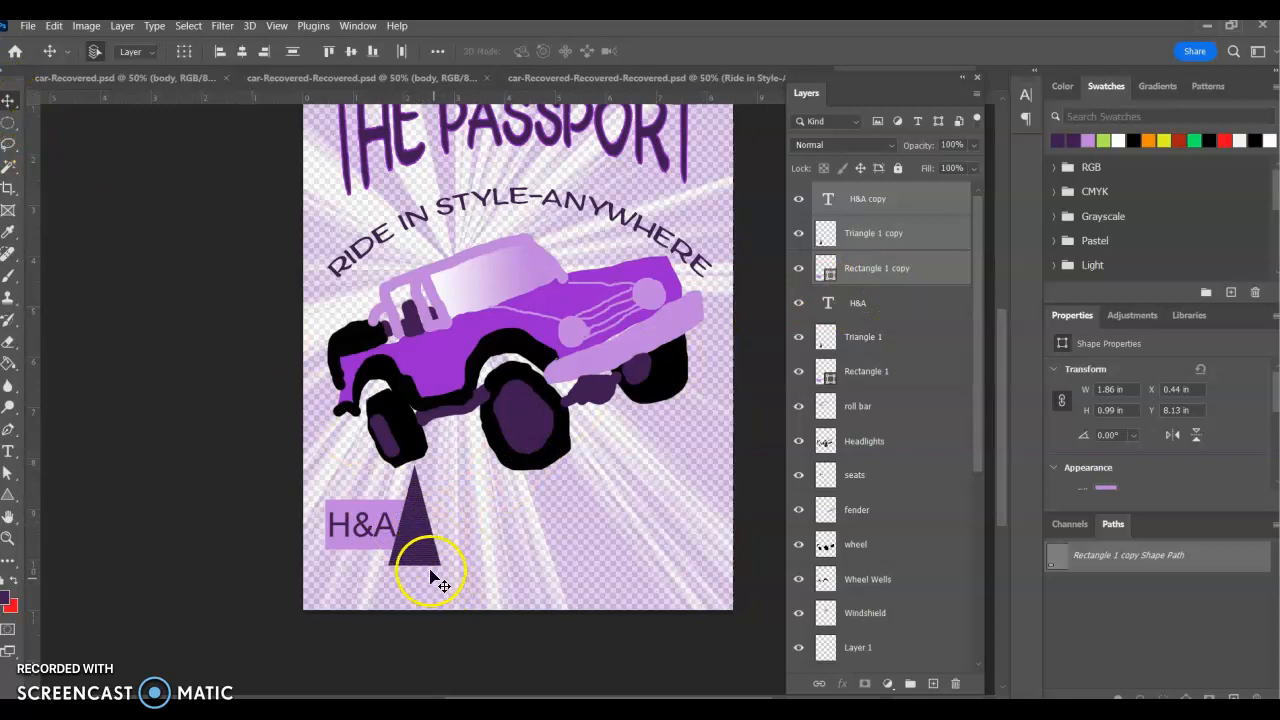
{"action": "left_click_drag", "start_coordinate": [416, 545], "coordinate": [614, 548]}
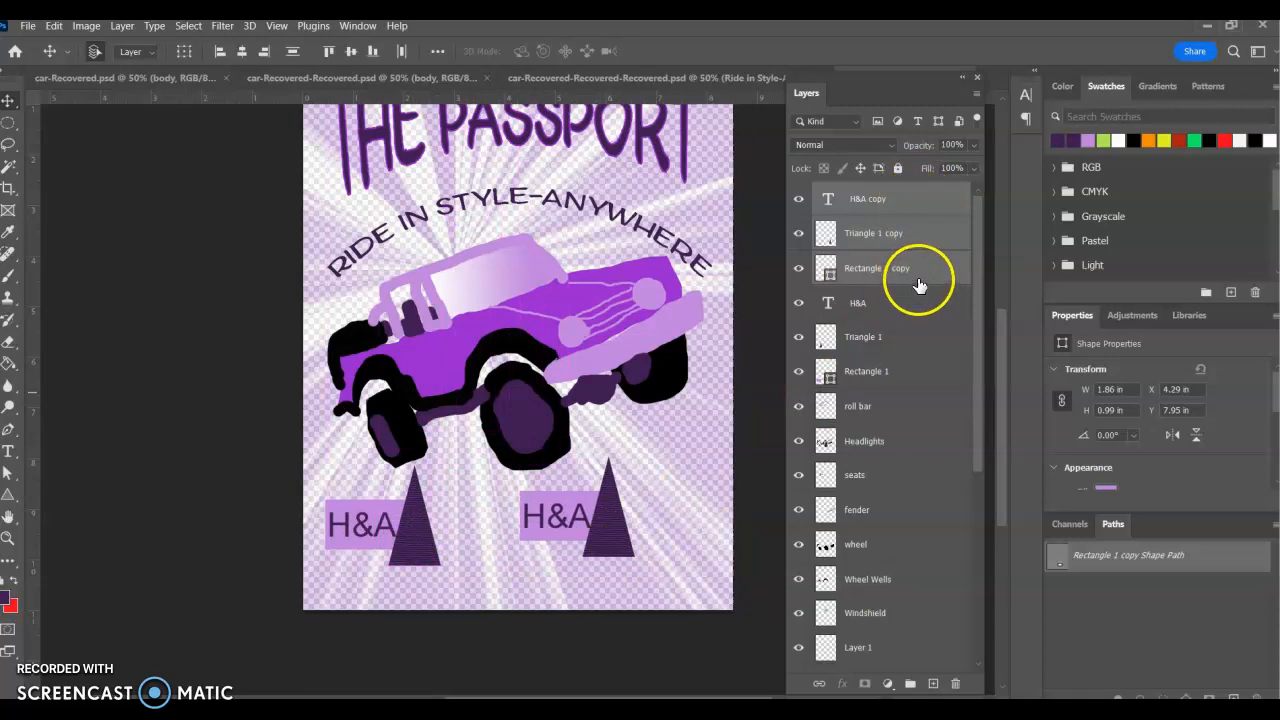
Scale the copied logo to about 32%, rotate it about -32.8° and place it on the car's grille between the headlights
{"action": "key", "text": "ctrl+t"}
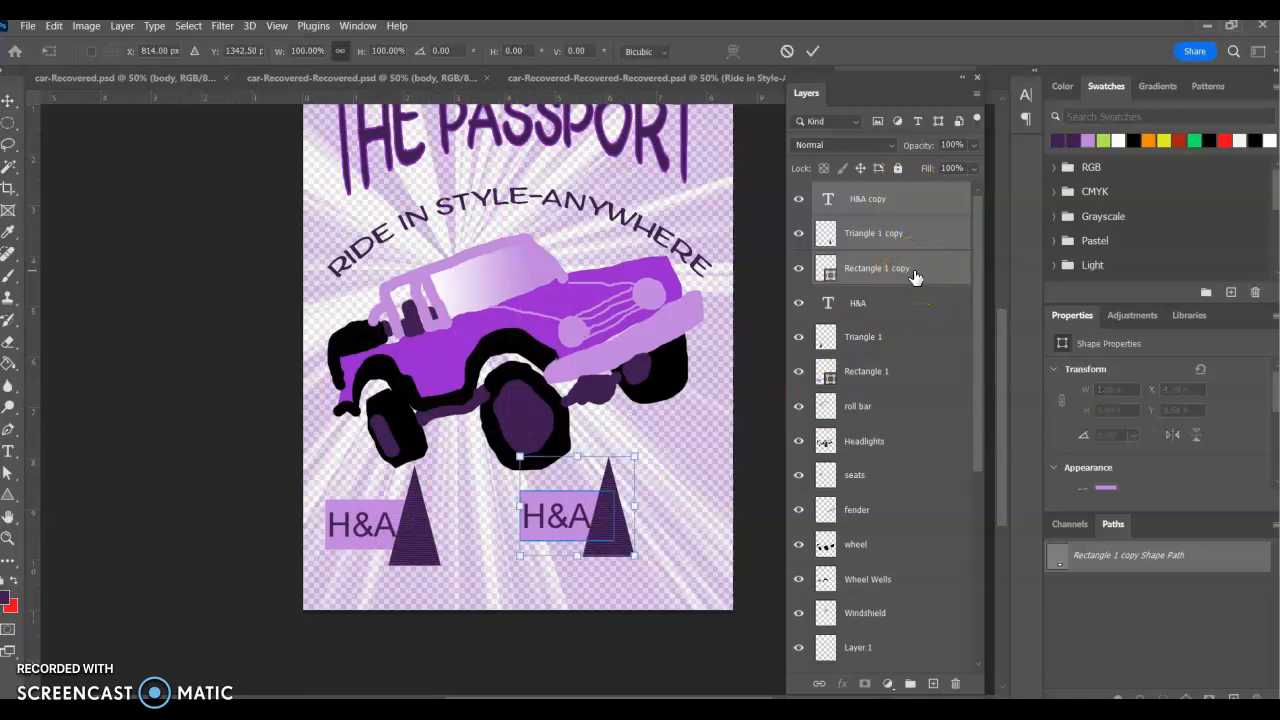
{"action": "left_click_drag", "start_coordinate": [637, 458], "coordinate": [560, 527]}
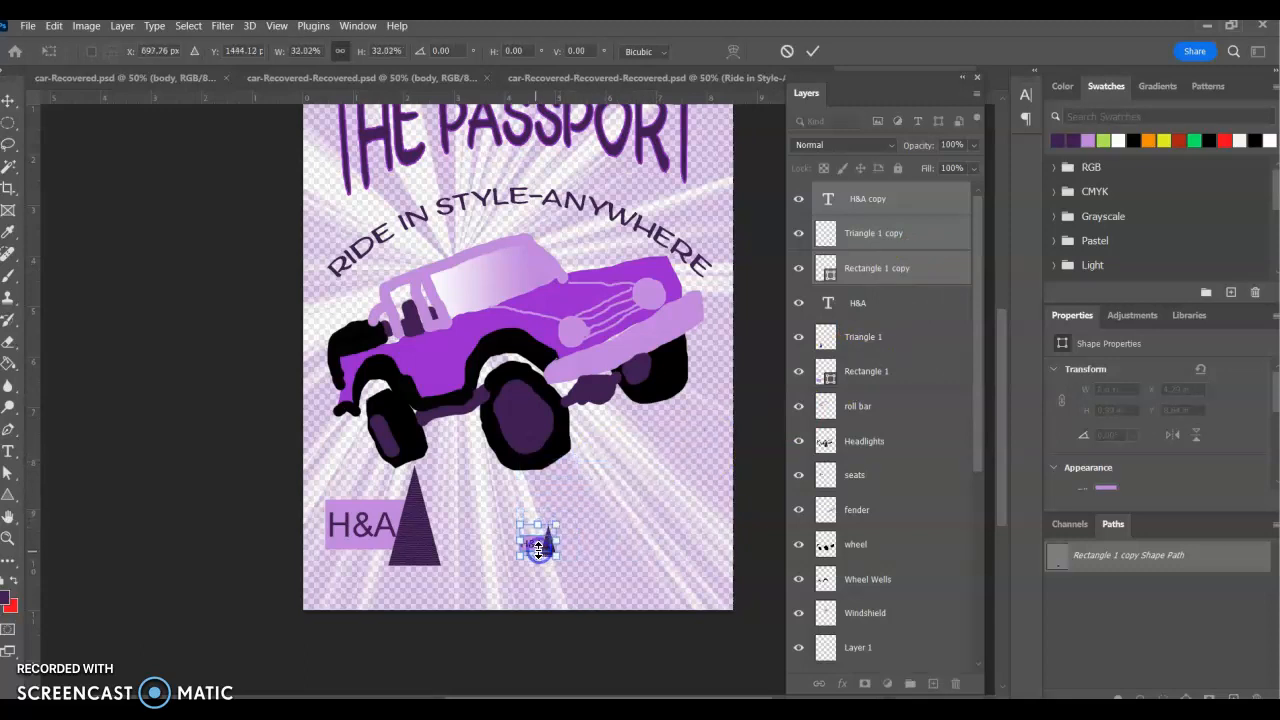
{"action": "left_click_drag", "start_coordinate": [534, 545], "coordinate": [569, 244]}
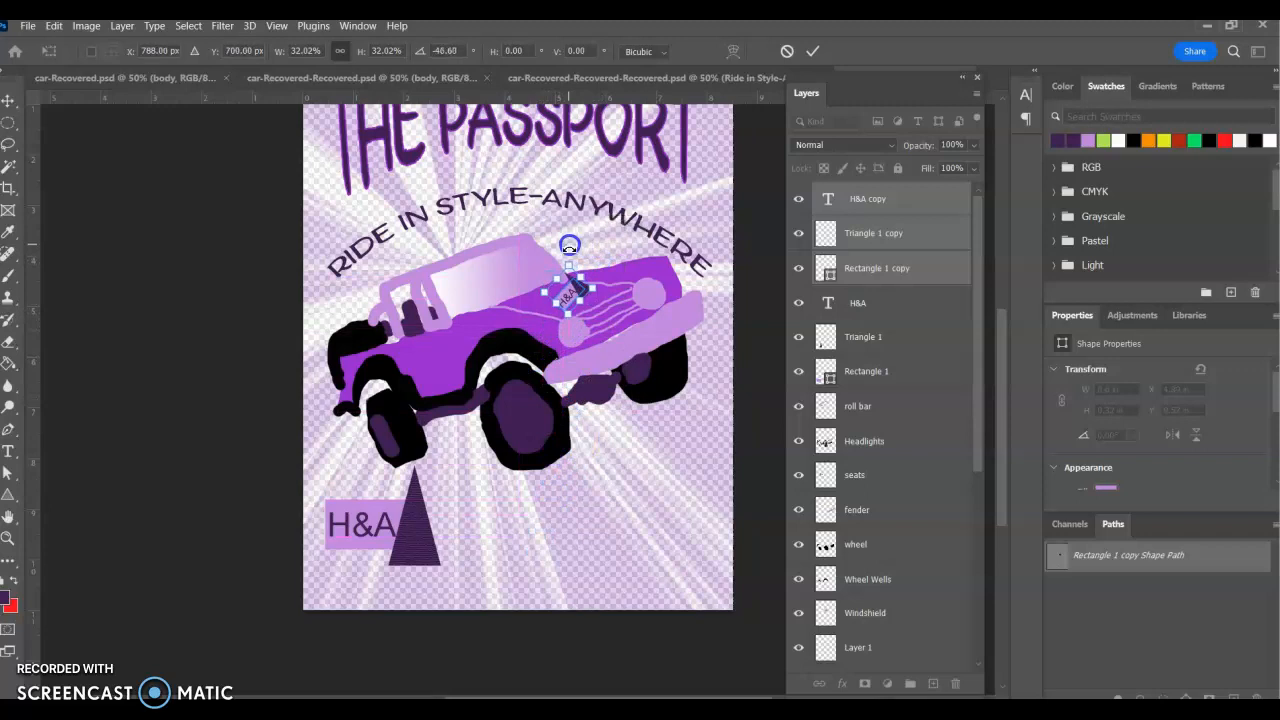
{"action": "left_click_drag", "start_coordinate": [569, 296], "coordinate": [633, 277]}
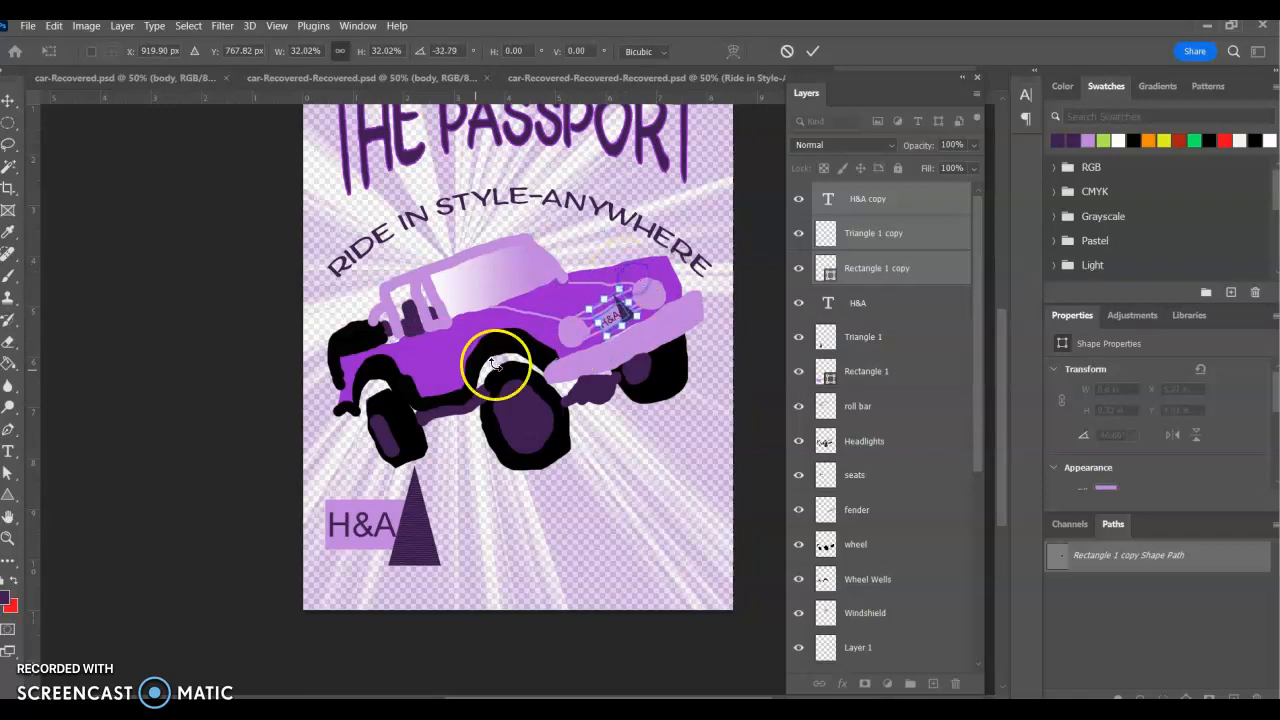
{"action": "key", "text": "Return"}
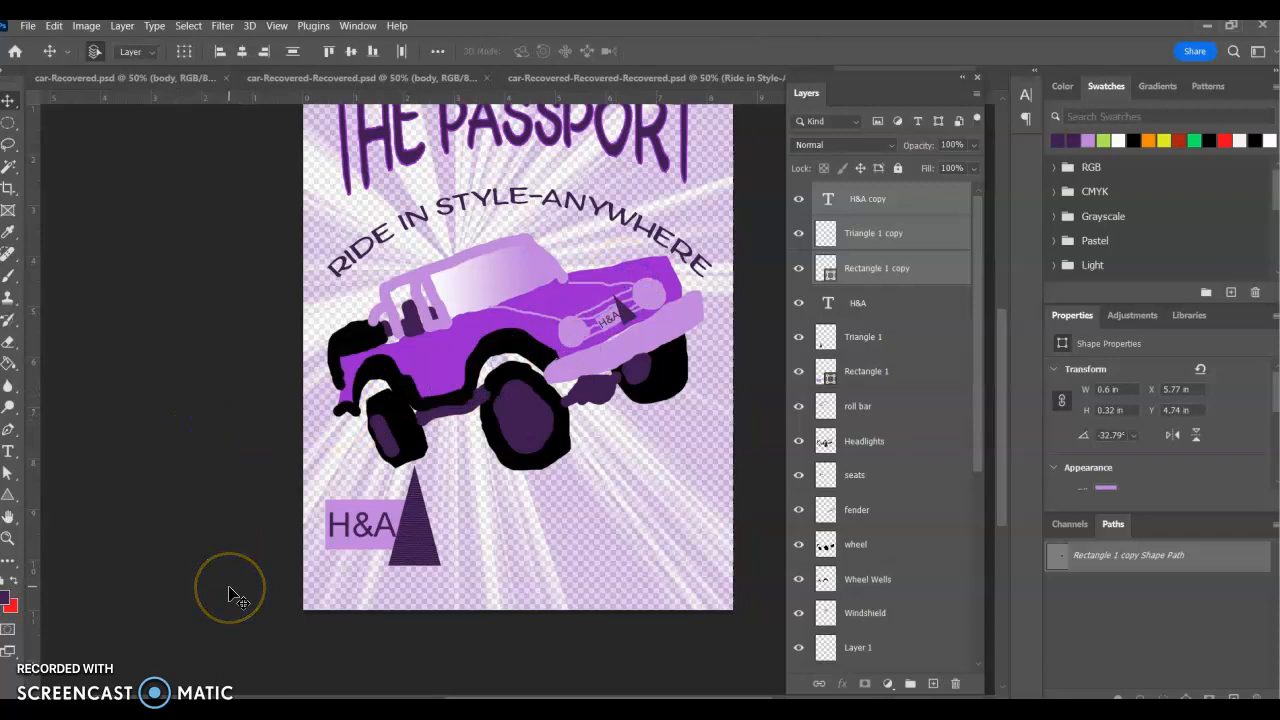